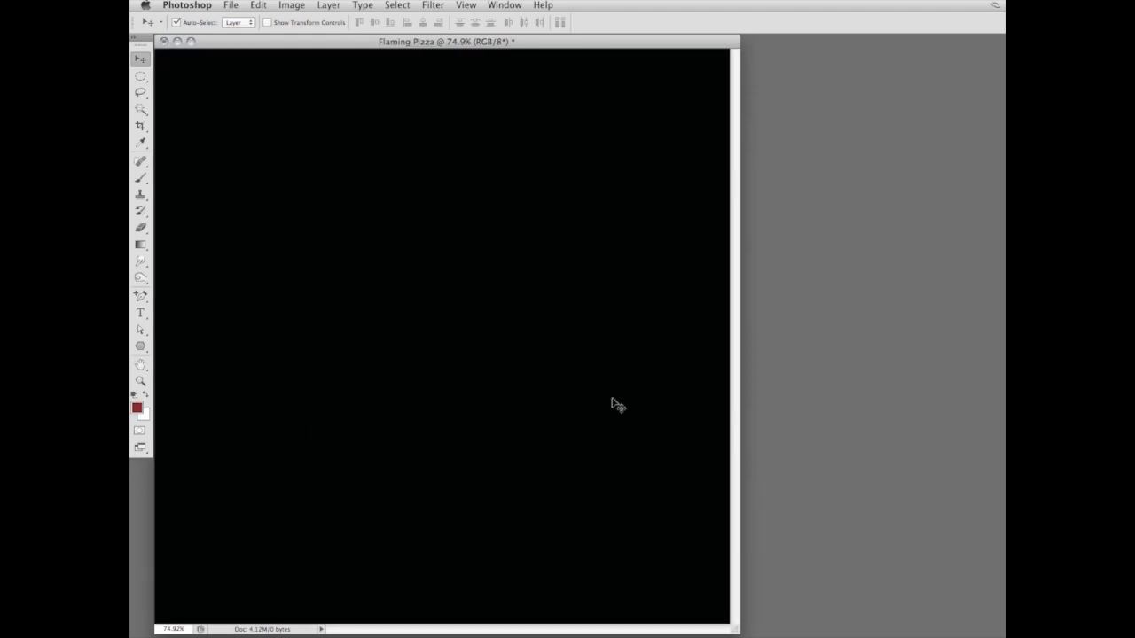
# Step: Show the layer list and set the Type tool to the Times font at 72 pt
pyautogui.press('F7')
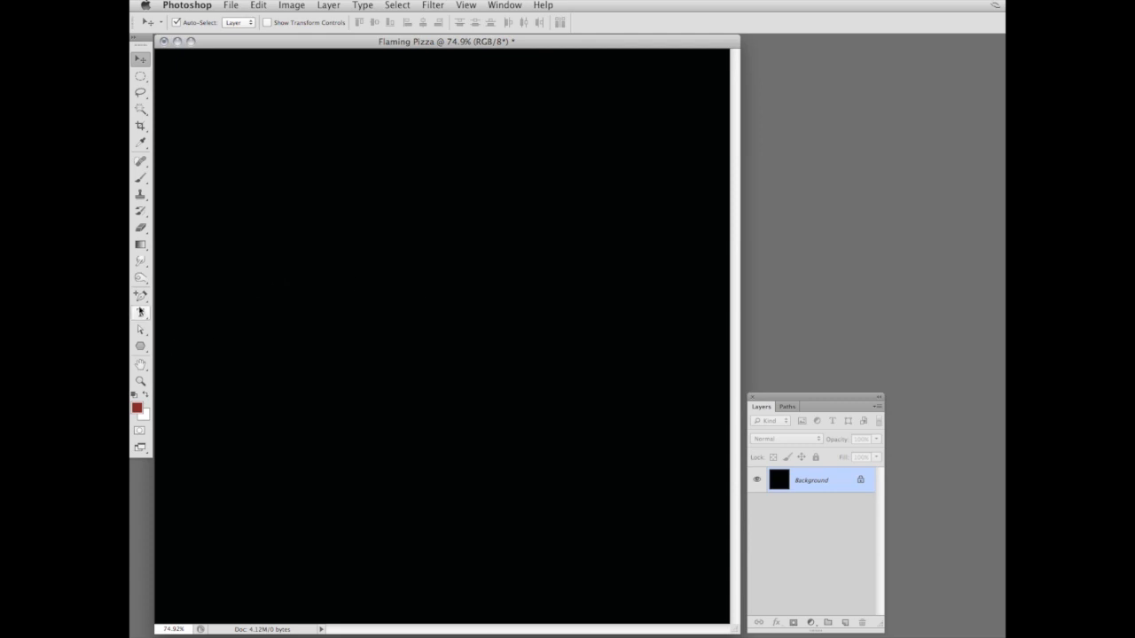
pyautogui.click(140, 313)
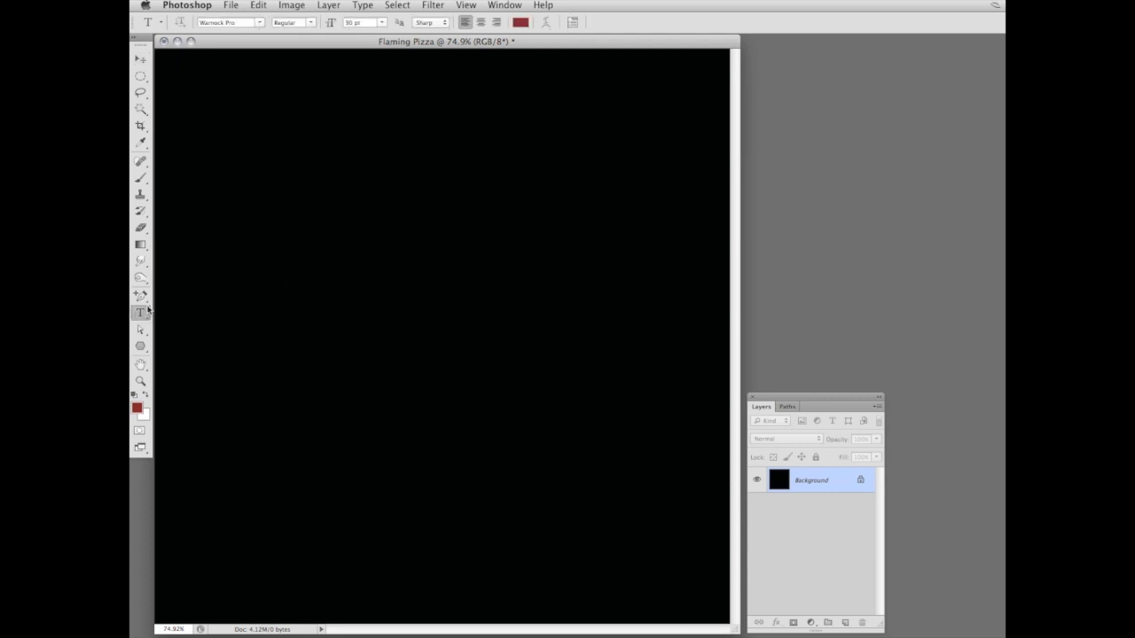
pyautogui.click(259, 23)
pyautogui.scroll(5, 261, 25)
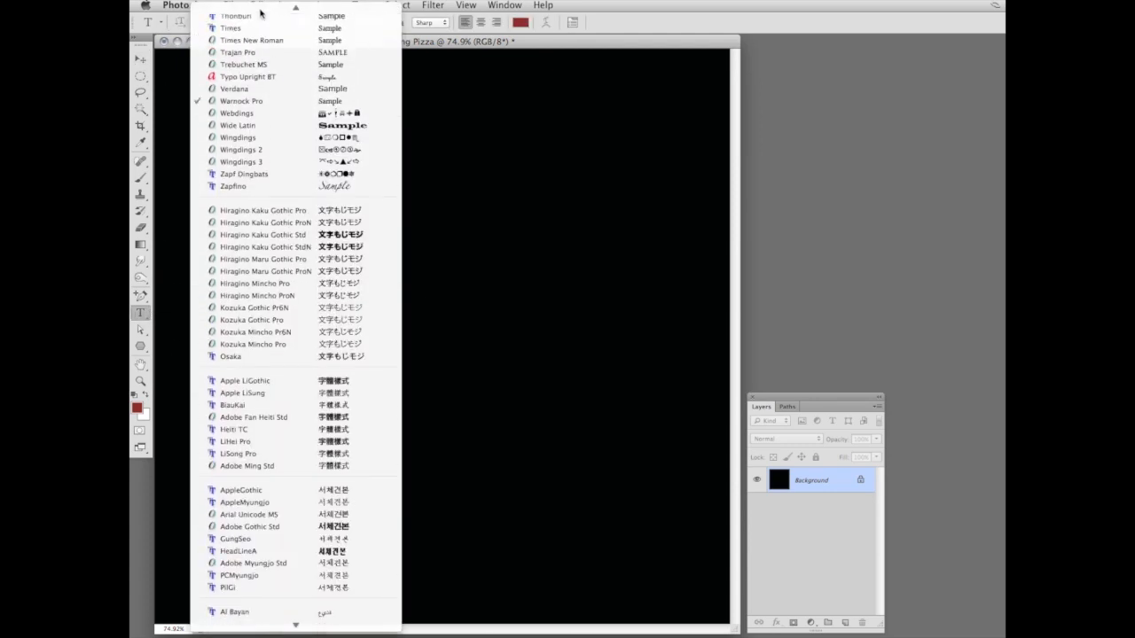
pyautogui.click(256, 75)
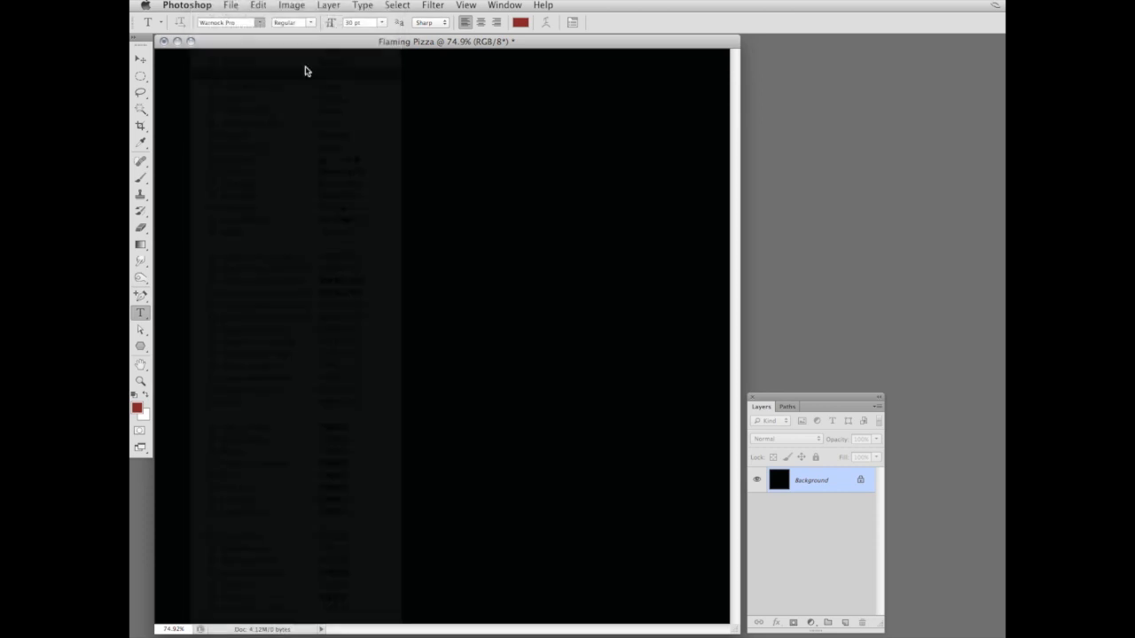
pyautogui.click(382, 23)
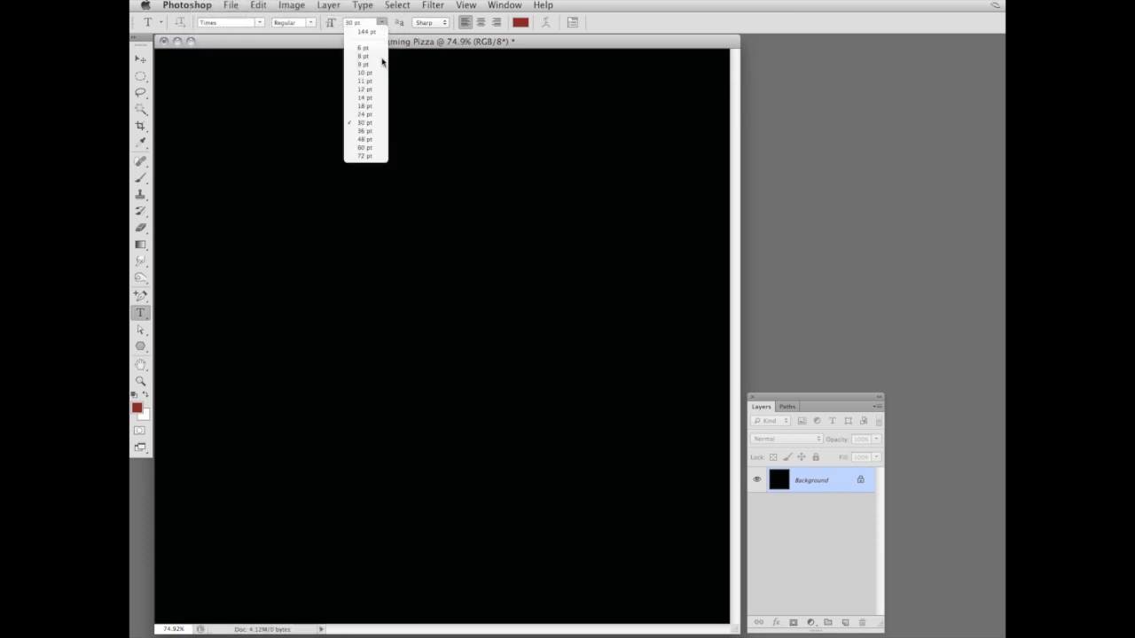
pyautogui.click(380, 156)
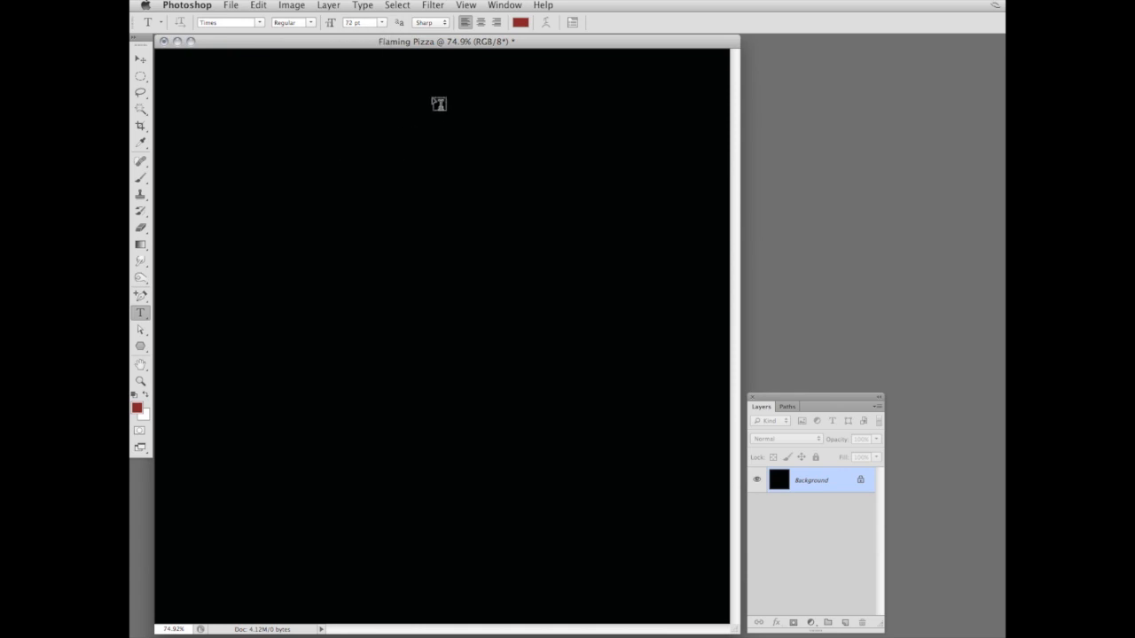
# Step: Set the text color to near-white, fdfbfb
pyautogui.click(521, 22)
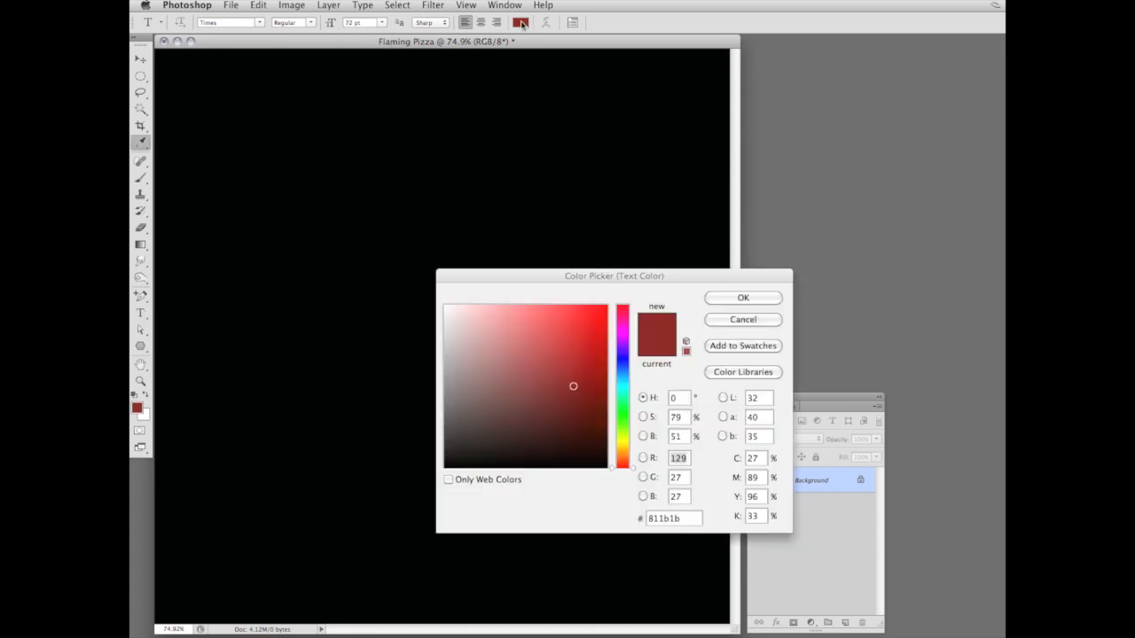
pyautogui.click(446, 306)
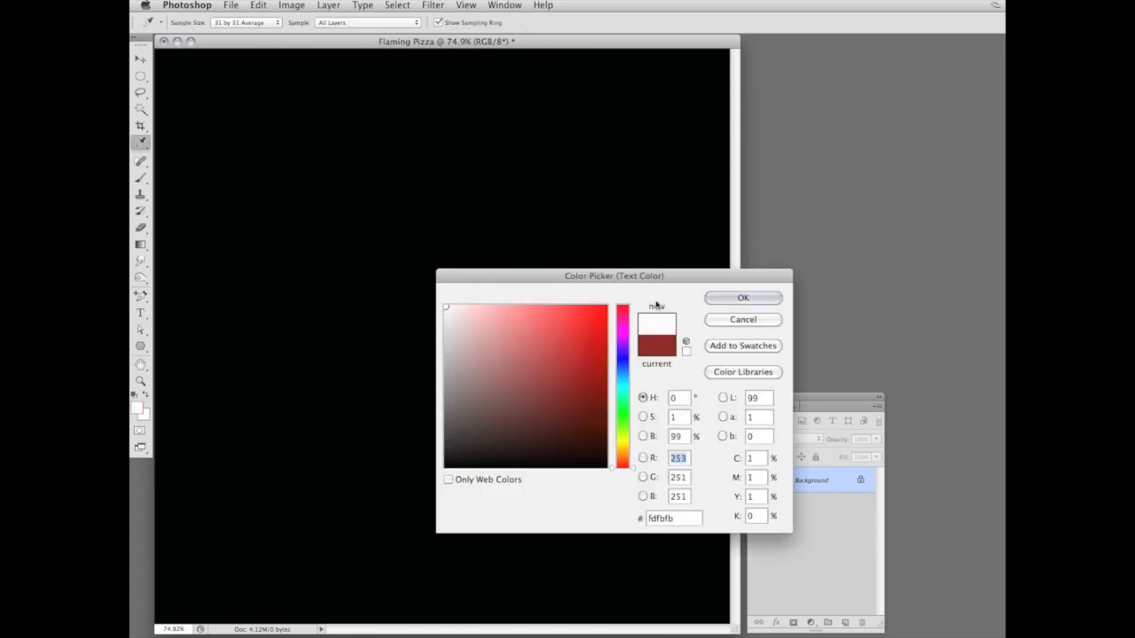
pyautogui.click(715, 300)
# Step: Add the text "PIZZA" on the black canvas and move it down into the lower half
pyautogui.click(232, 381)
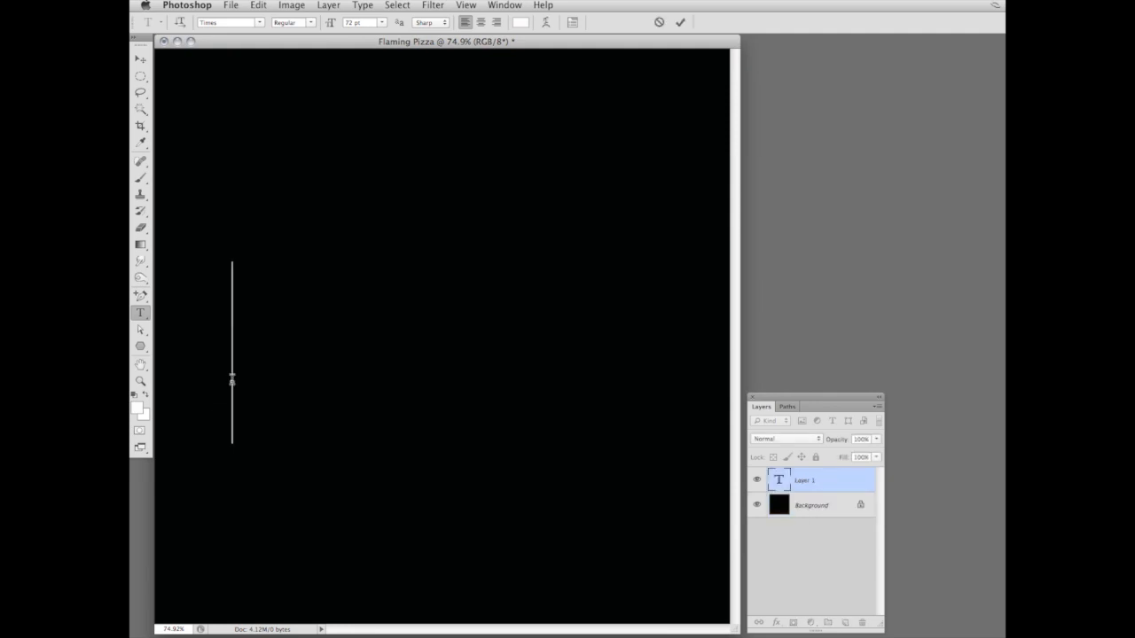
pyautogui.write('IZZA')
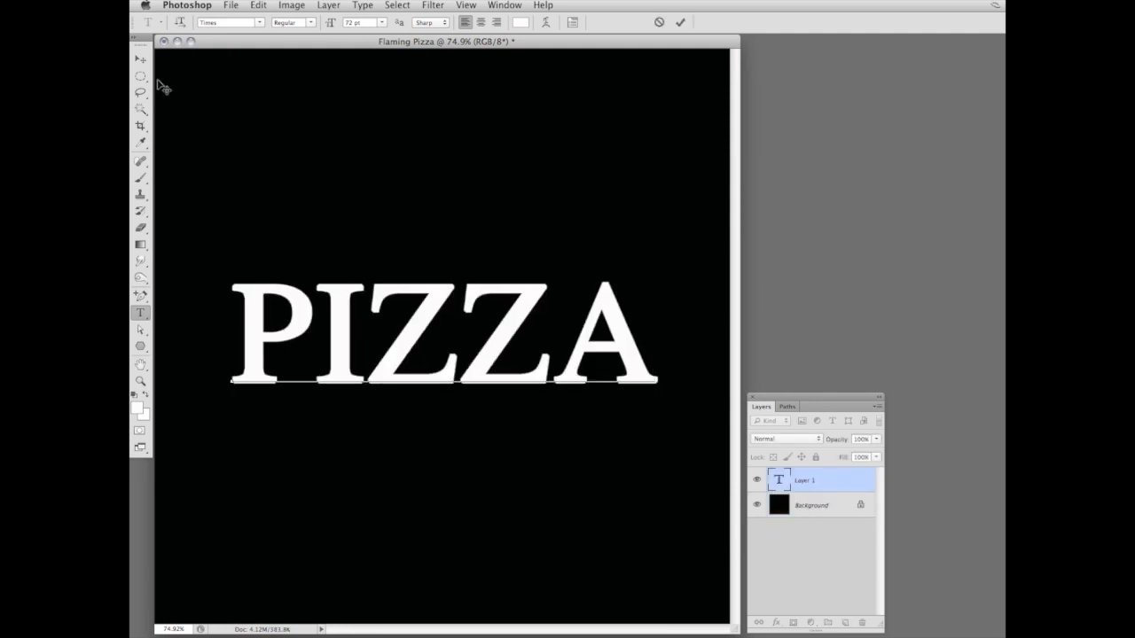
pyautogui.click(140, 58)
pyautogui.moveTo(342, 363); pyautogui.dragTo(333, 421)
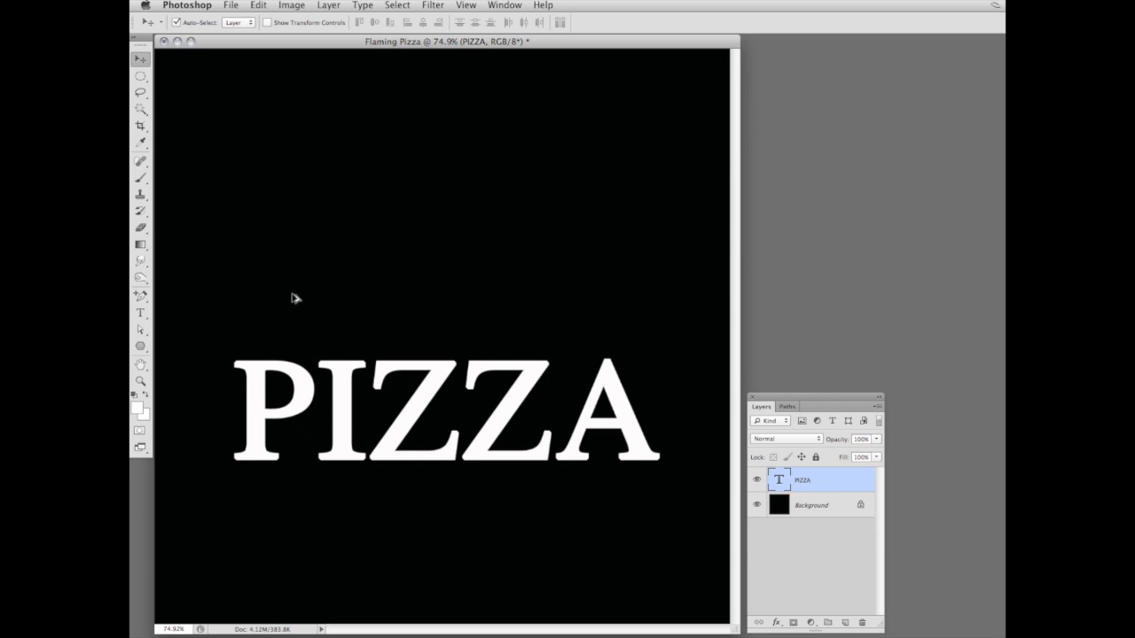
# Step: Stamp all visible layers onto a new layer and rotate that layer 90° counterclockwise
pyautogui.press('super+alt+shift+e')
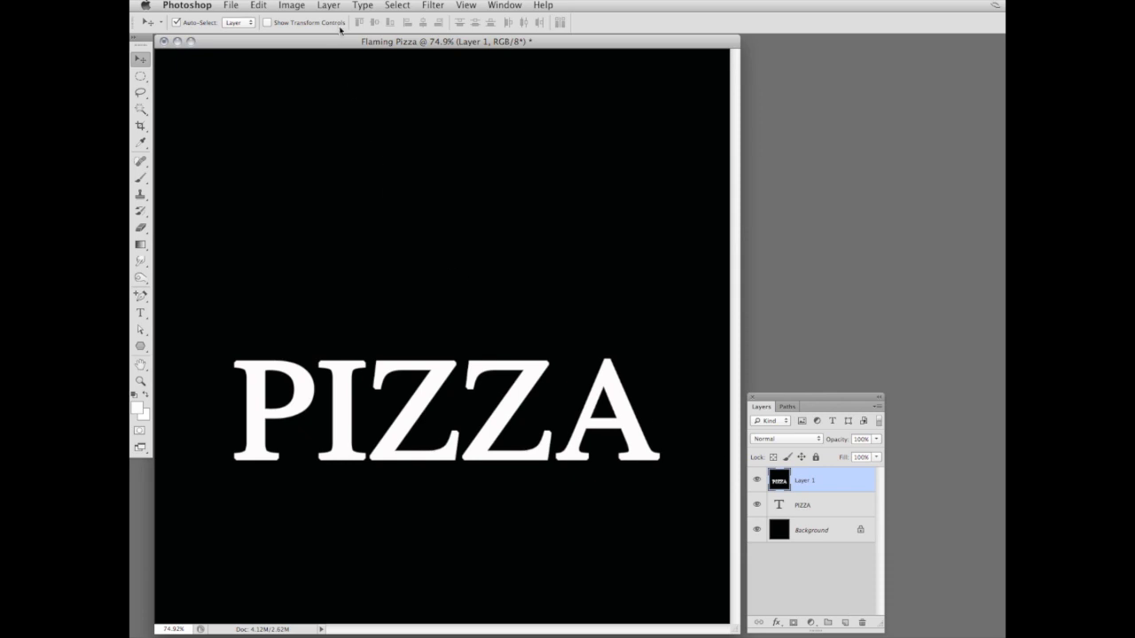
pyautogui.click(257, 6)
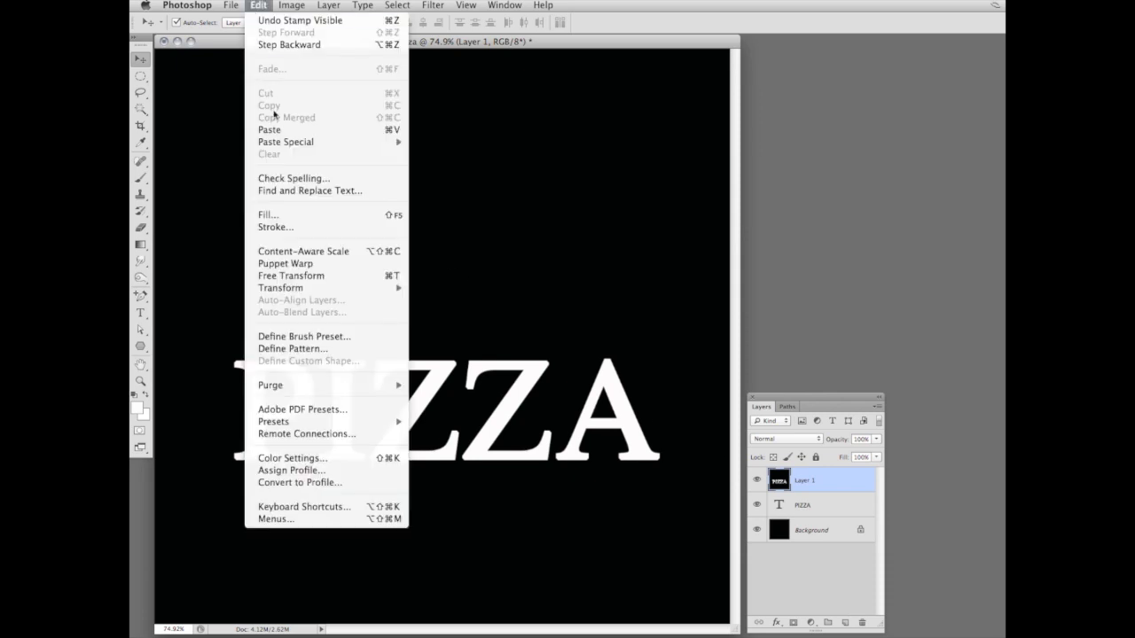
pyautogui.moveTo(301, 289)
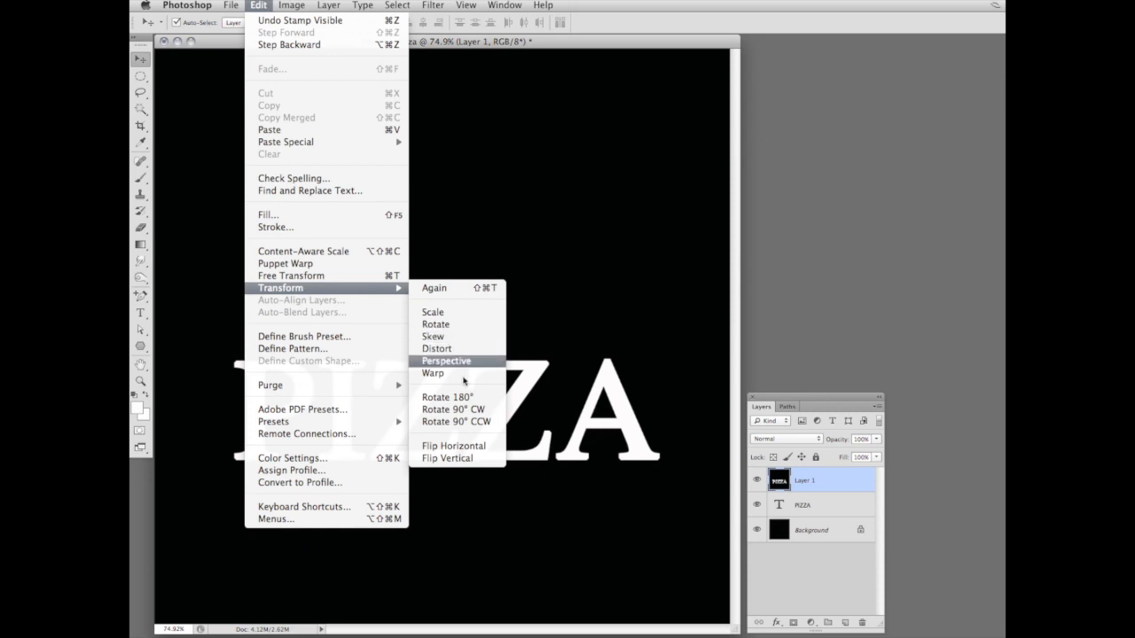
pyautogui.click(469, 423)
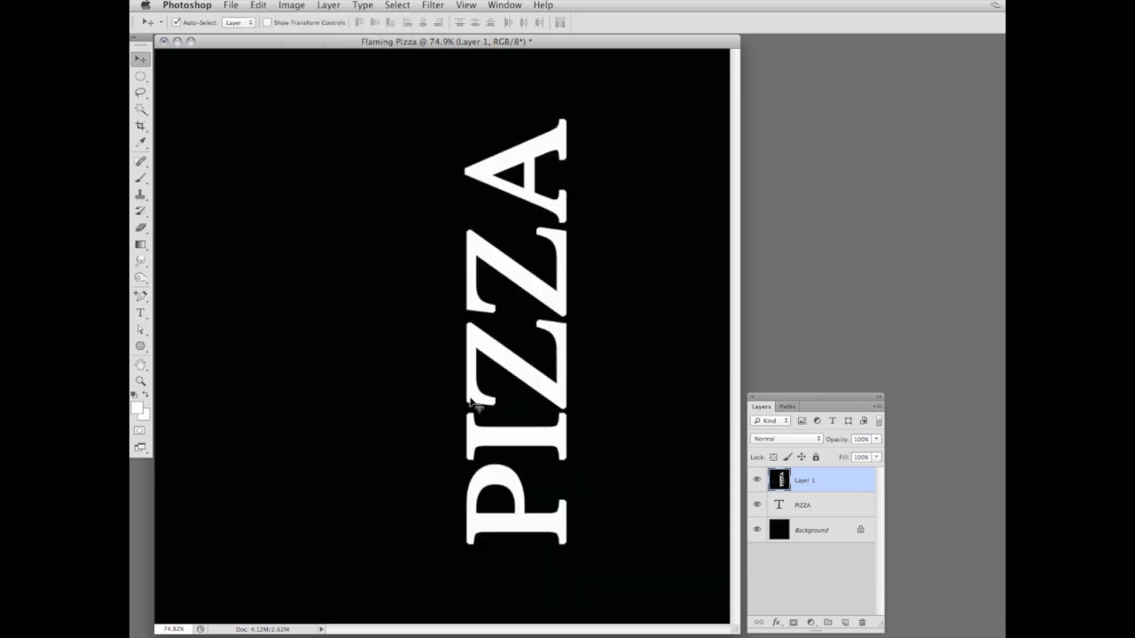
# Step: Apply the Wind filter to the rotated layer with method Wind from the right, and repeat it three more times
pyautogui.click(432, 5)
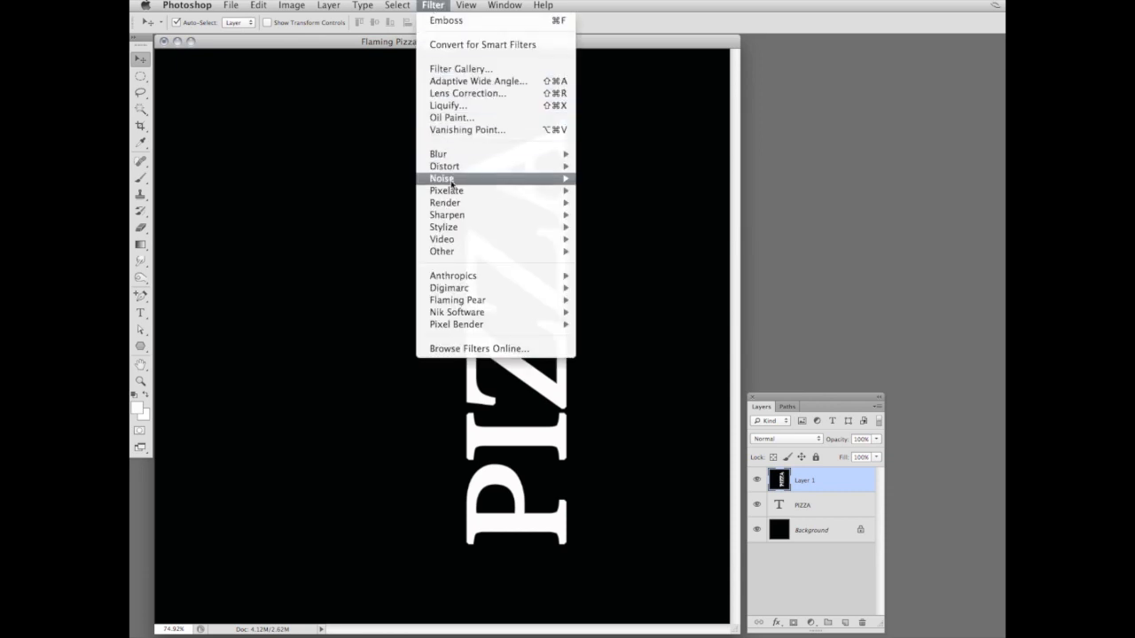
pyautogui.moveTo(451, 227)
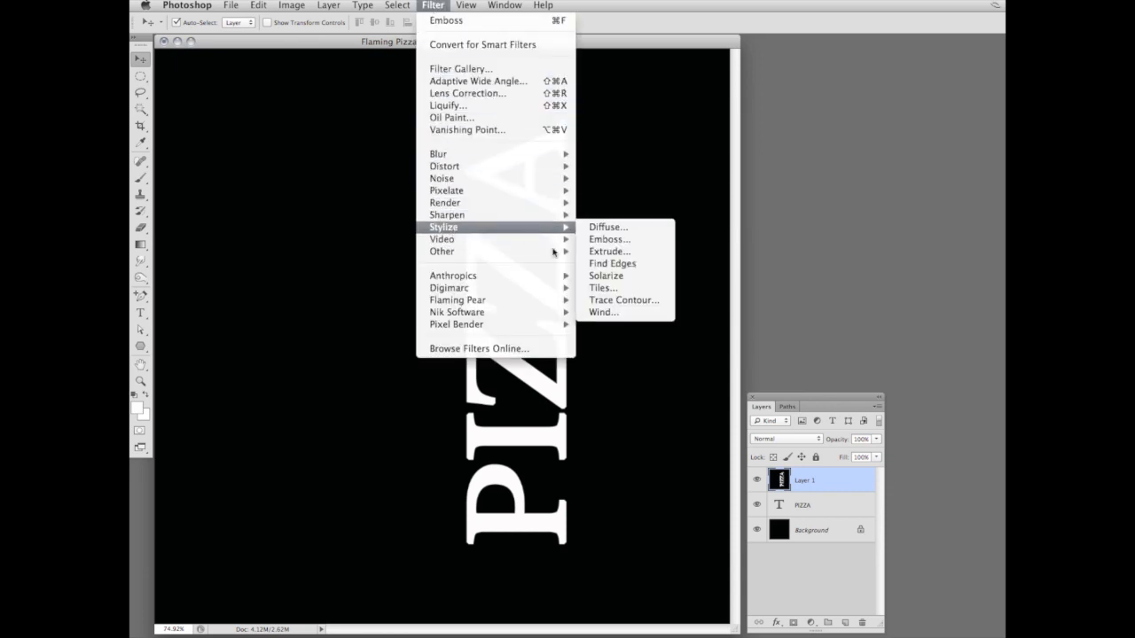
pyautogui.click(603, 315)
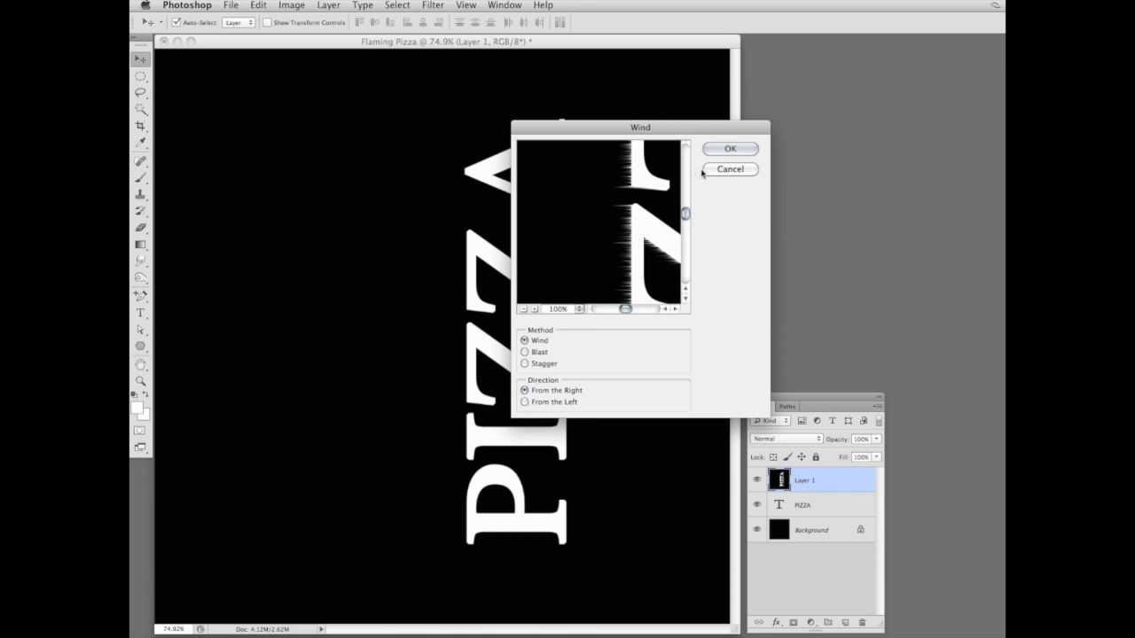
pyautogui.click(722, 149)
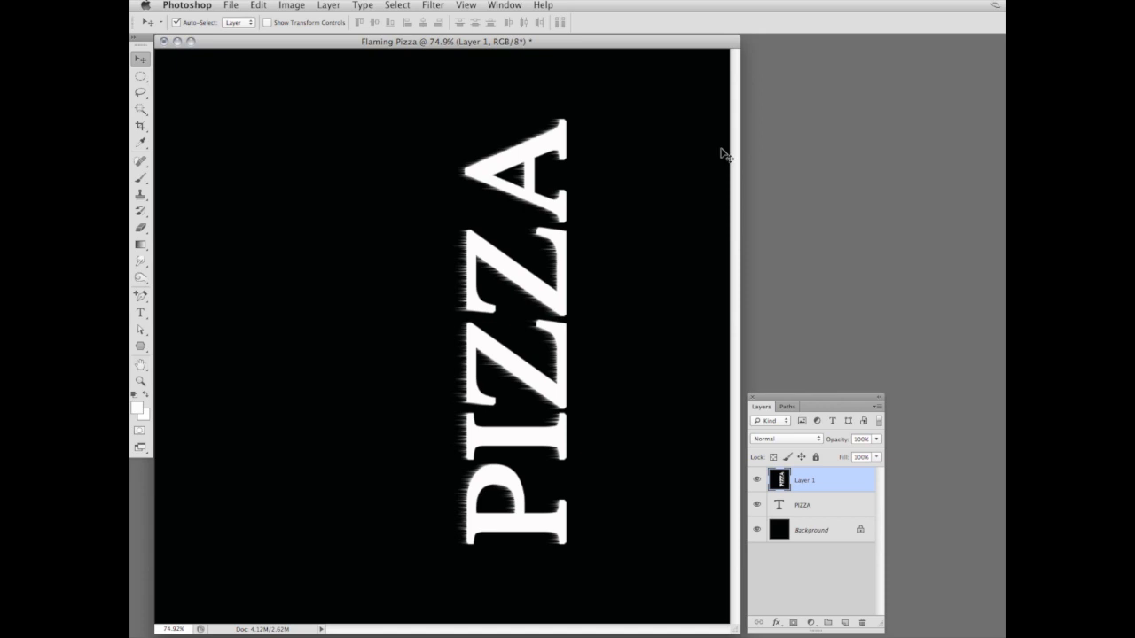
pyautogui.press('super+f')
pyautogui.press('super+f')
pyautogui.press('super+f')
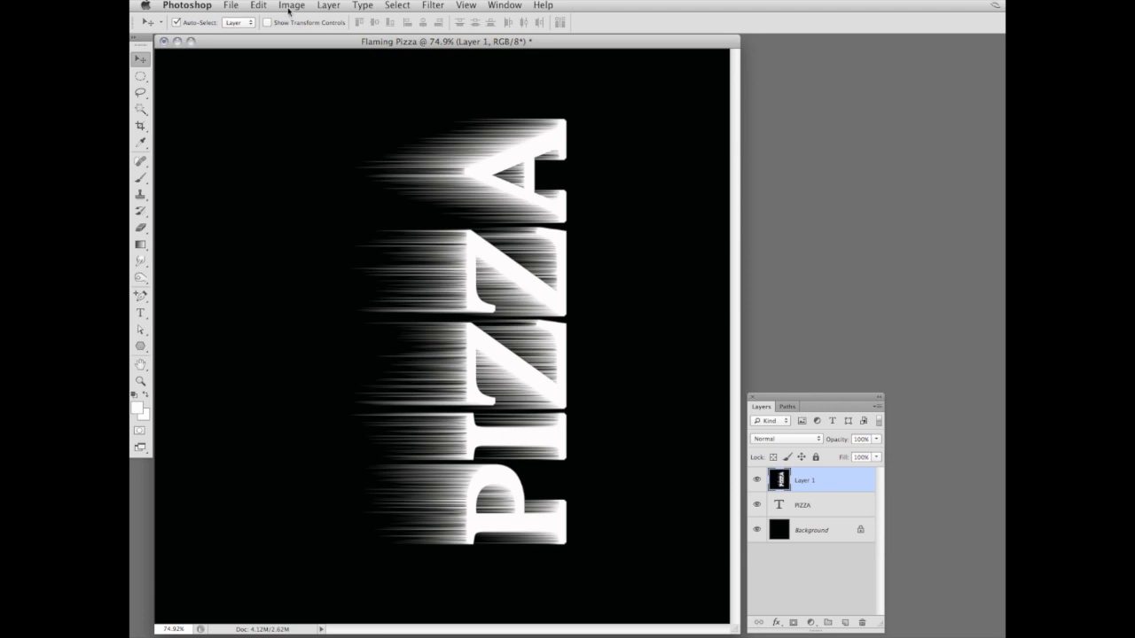
# Step: Rotate the wind-streaked layer 90° clockwise so the text reads horizontally again
pyautogui.click(257, 6)
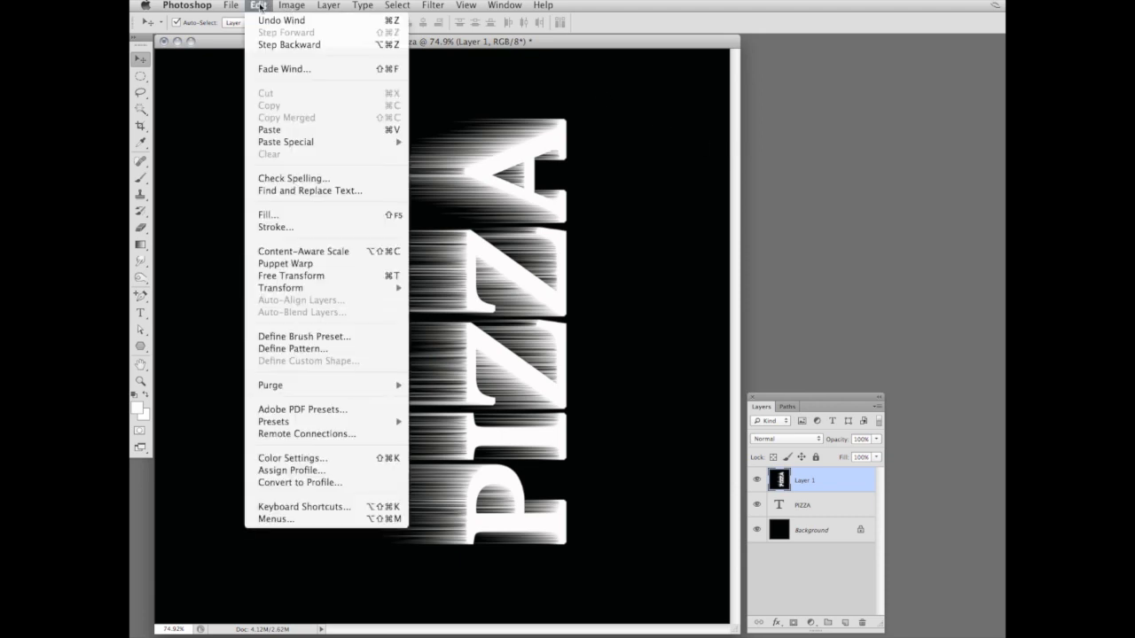
pyautogui.moveTo(290, 288)
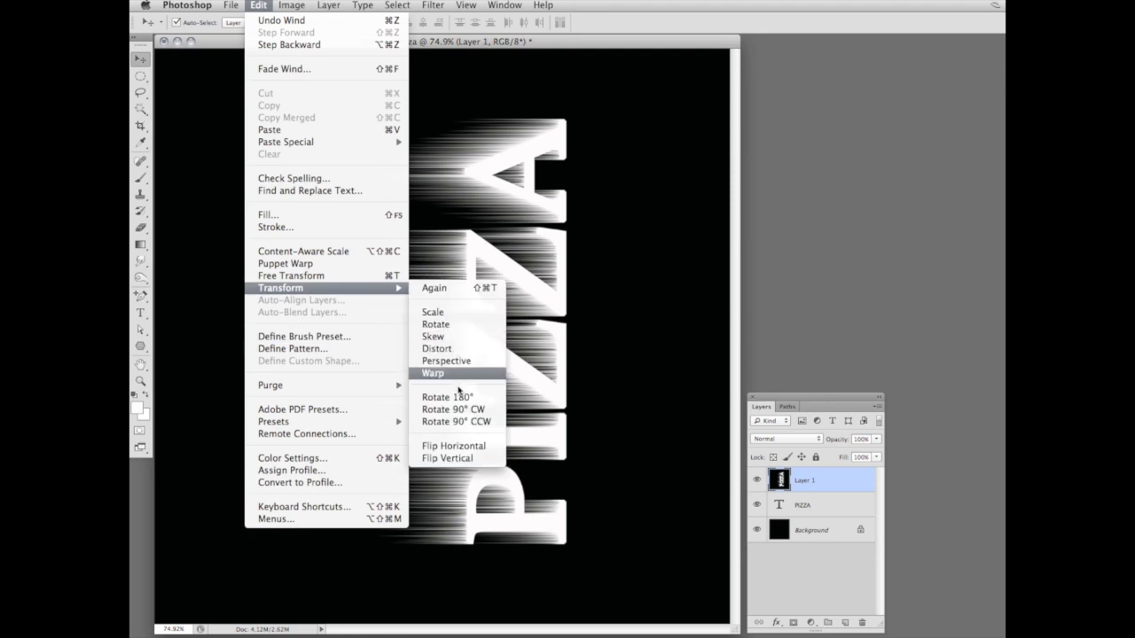
pyautogui.click(451, 409)
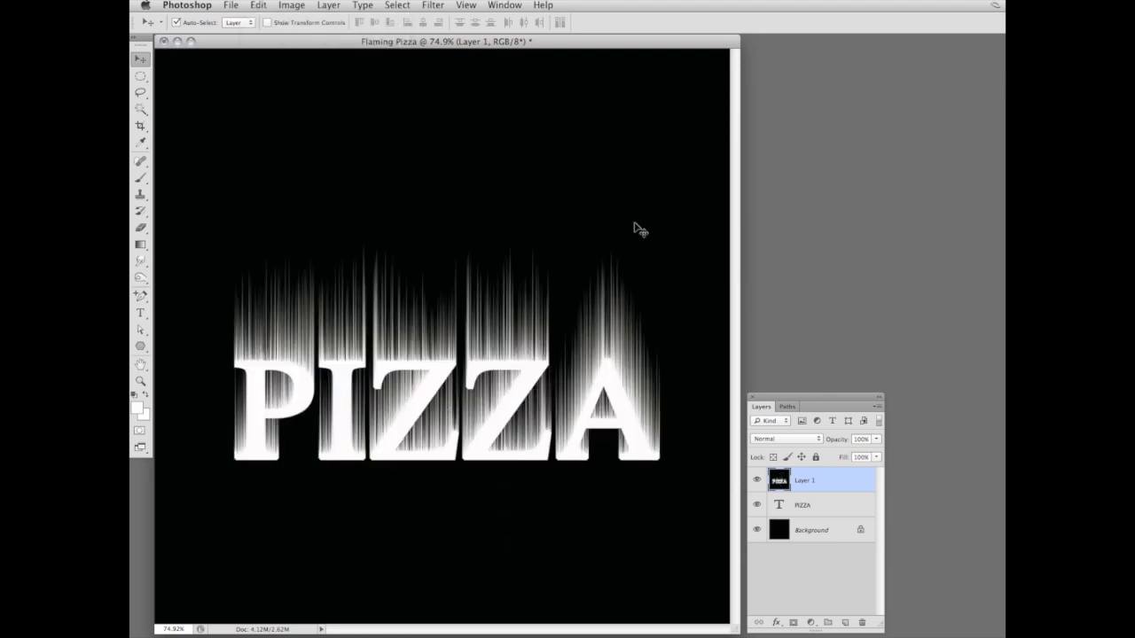
# Step: Apply a Gaussian Blur with a 2-pixel radius to the streaked text layer
pyautogui.click(433, 6)
pyautogui.moveTo(454, 160)
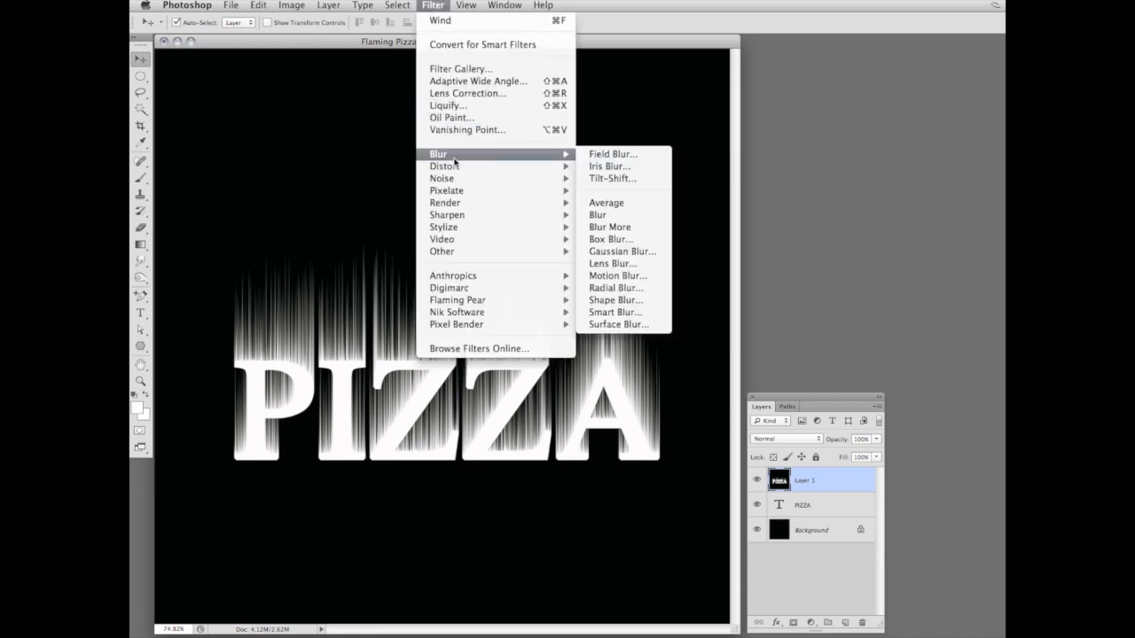
pyautogui.click(611, 251)
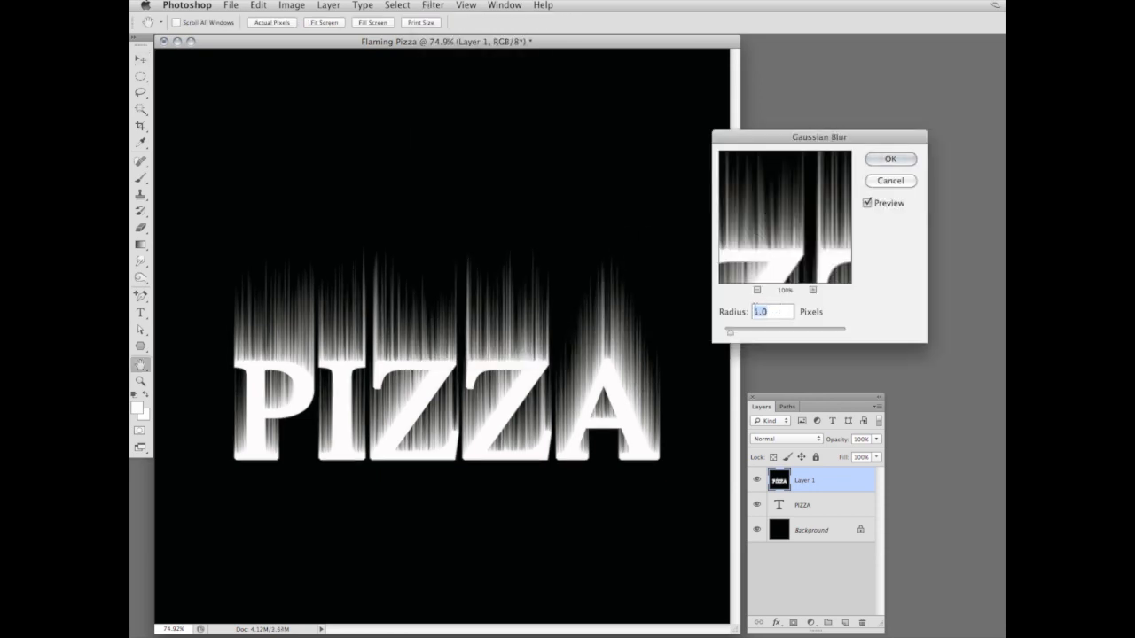
pyautogui.write('2')
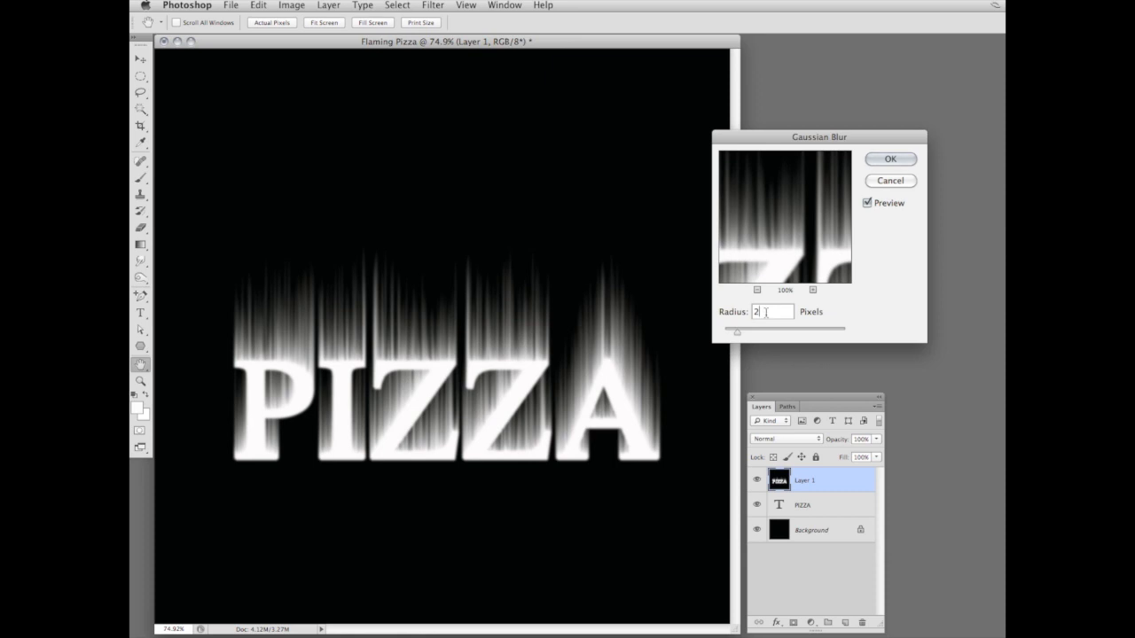
pyautogui.click(890, 161)
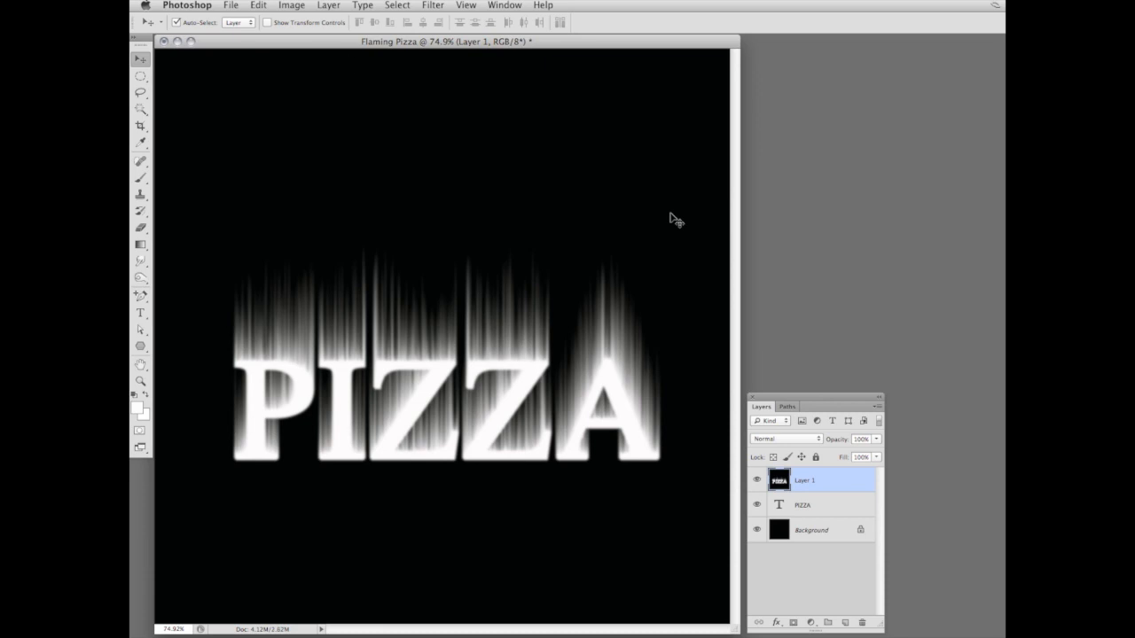
# Step: Colorize the blurred text layer with Hue/Saturation, using hue 41 and saturation 100
pyautogui.click(292, 5)
pyautogui.moveTo(326, 46)
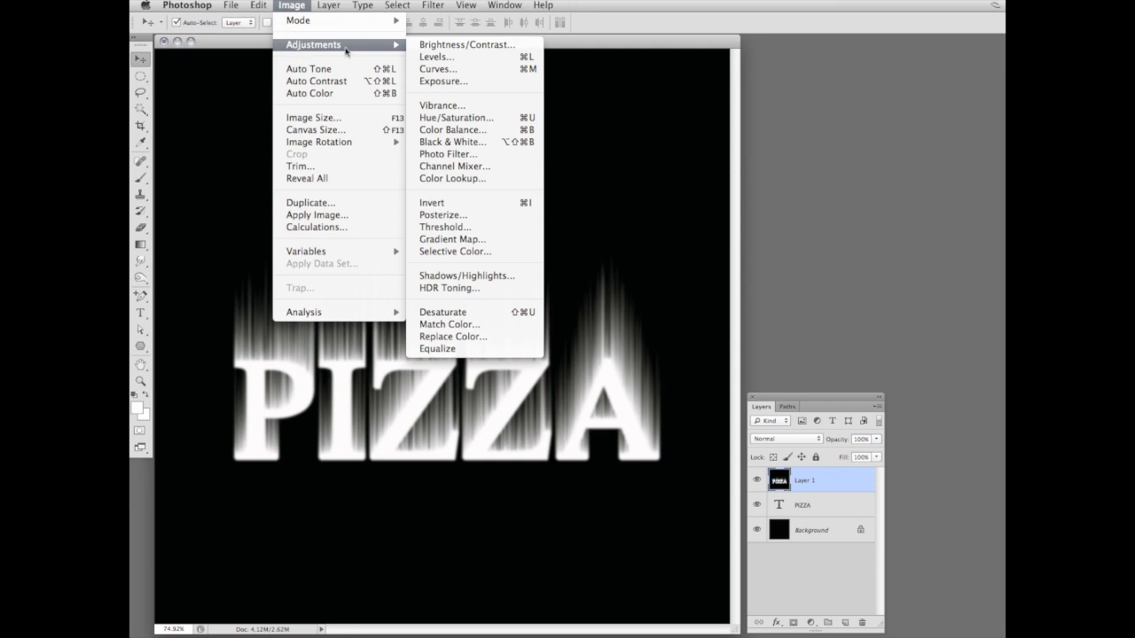
pyautogui.click(438, 117)
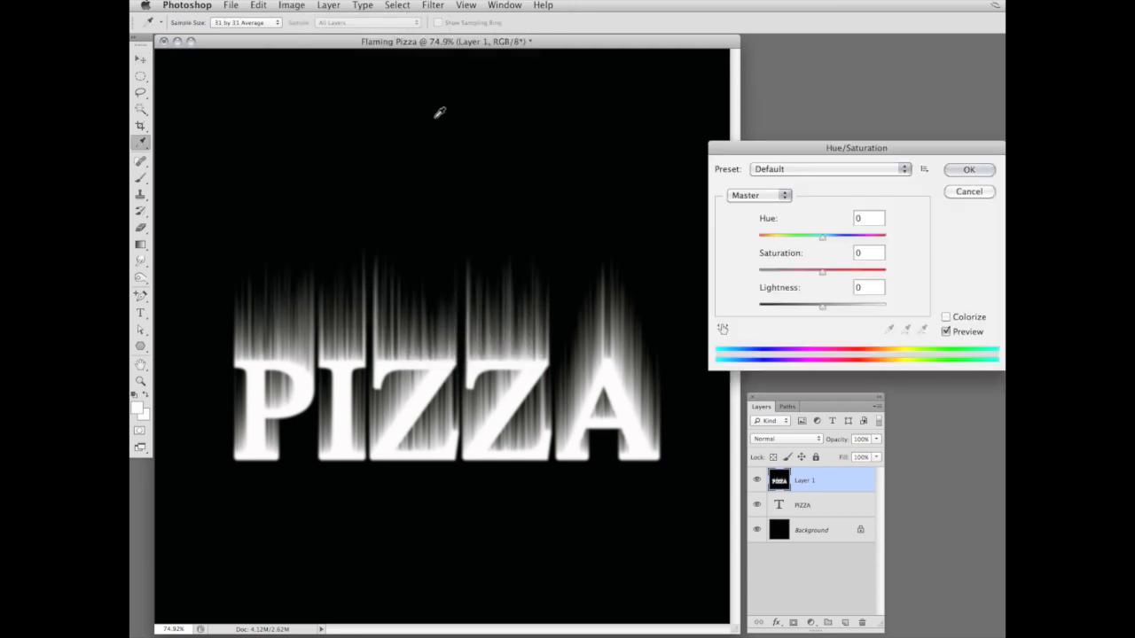
pyautogui.click(946, 317)
pyautogui.moveTo(758, 239); pyautogui.dragTo(773, 240)
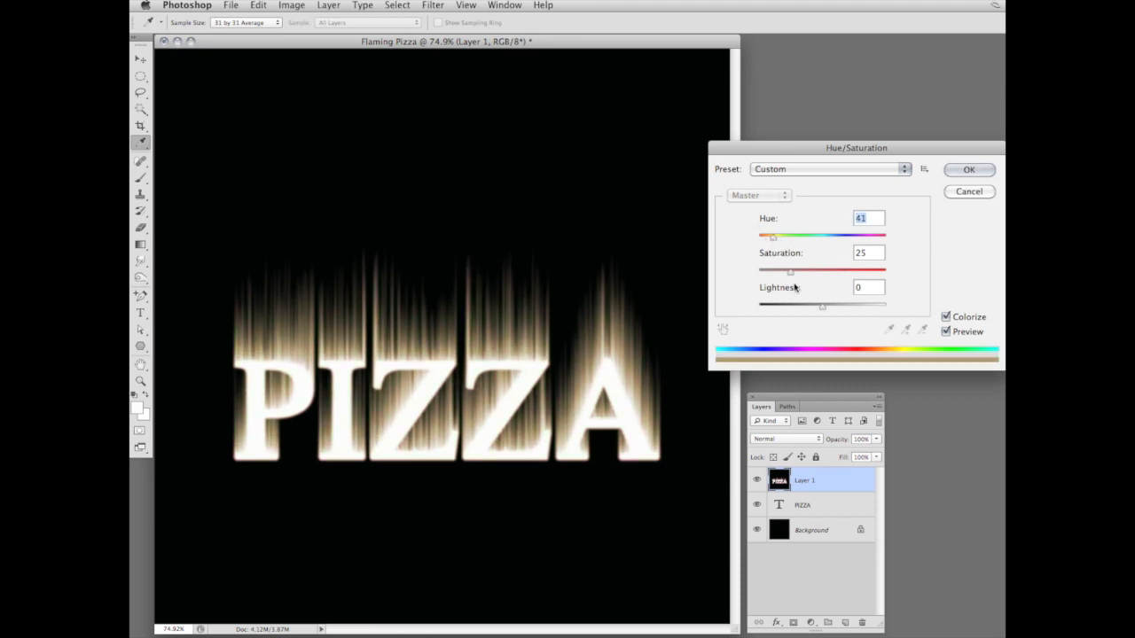
pyautogui.moveTo(790, 272); pyautogui.dragTo(890, 273)
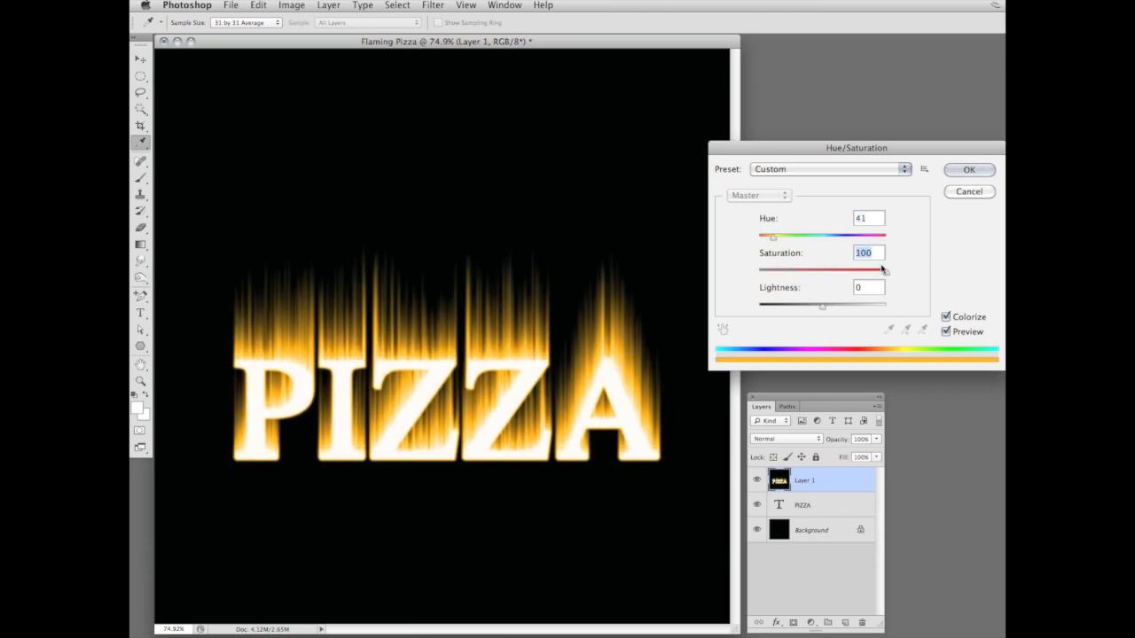
pyautogui.click(955, 169)
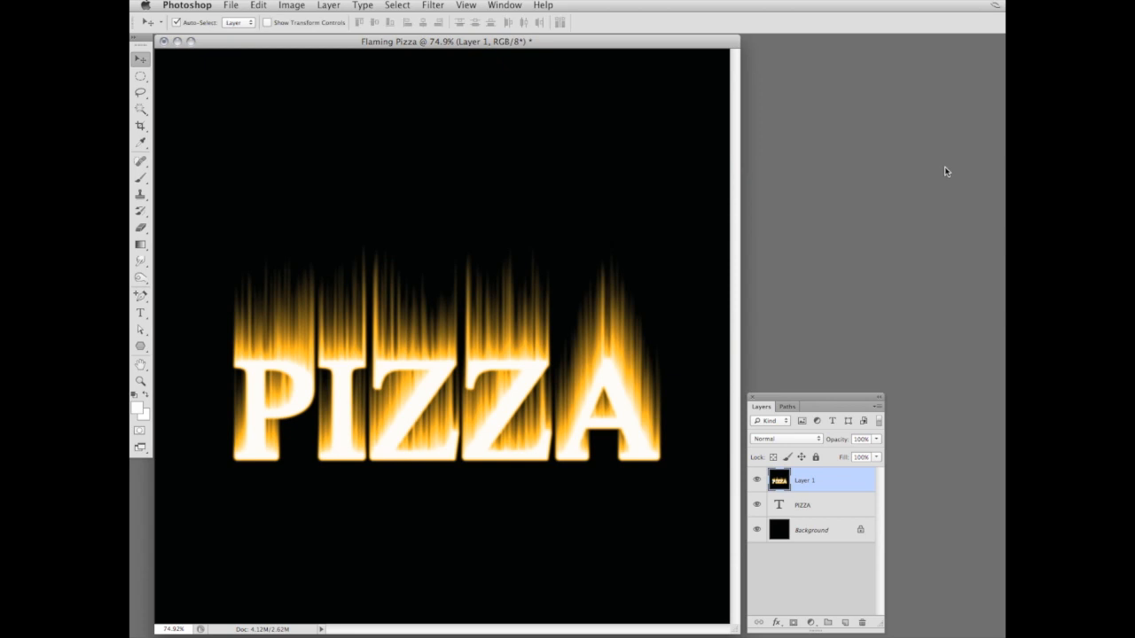
# Step: Duplicate the orange flame layer and colorize the copy red with Hue/Saturation, using hue 0 and saturation 100
pyautogui.moveTo(826, 478); pyautogui.dragTo(845, 623)
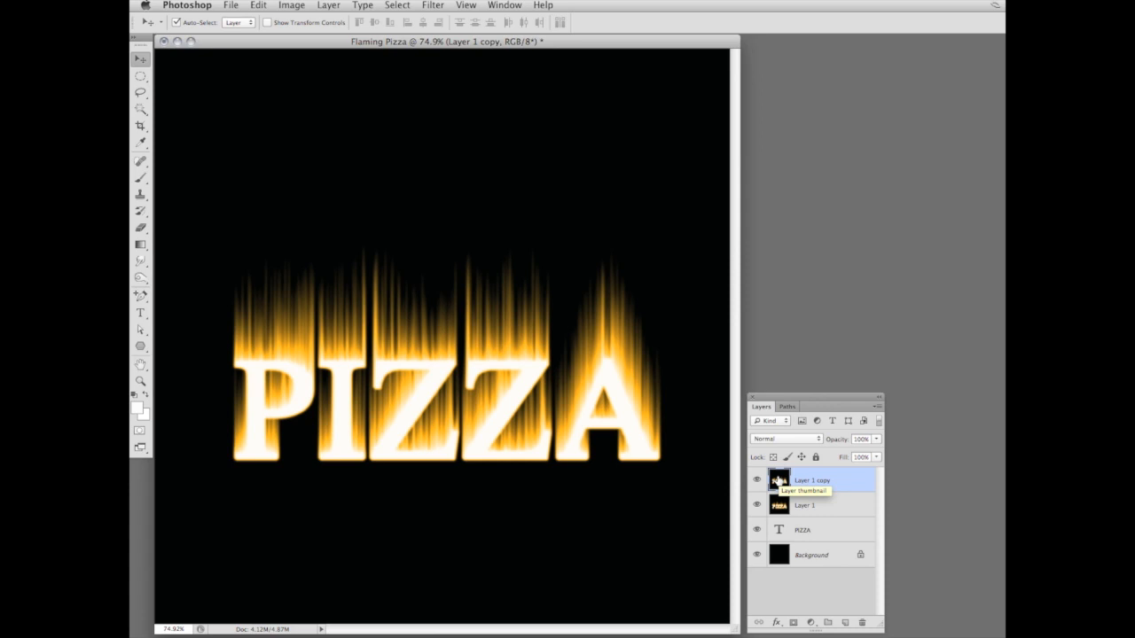
pyautogui.press('super+u')
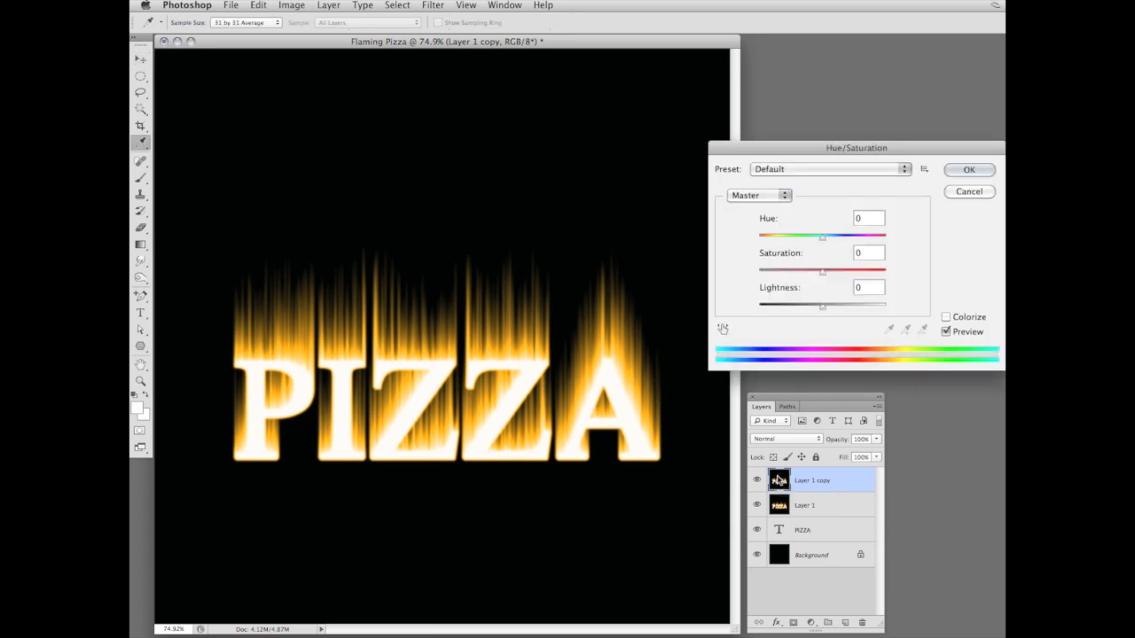
pyautogui.click(945, 316)
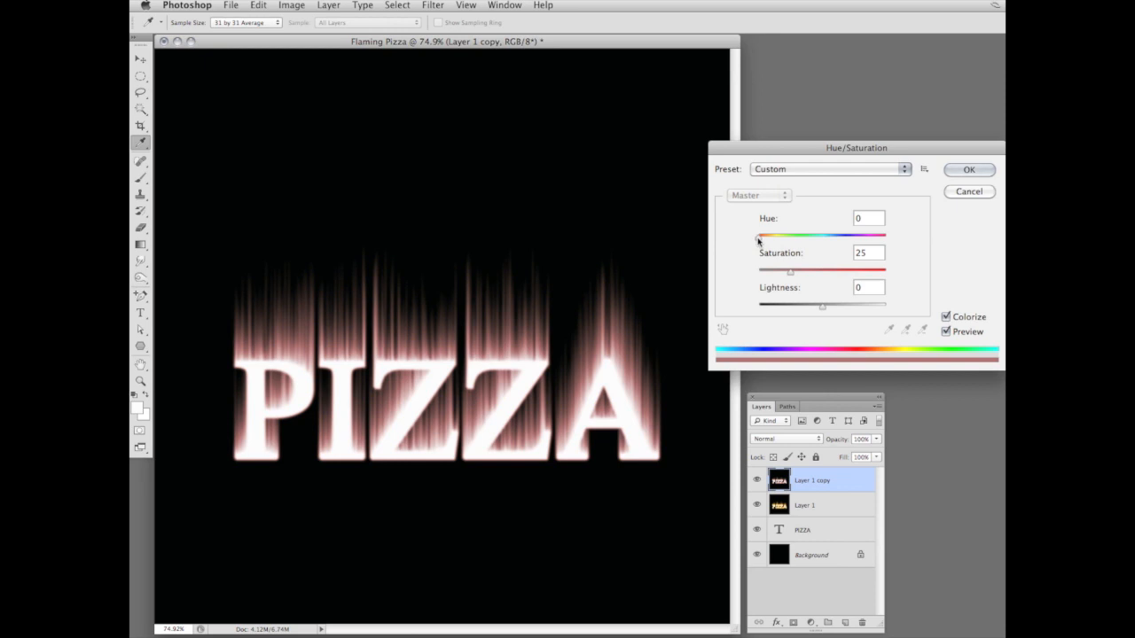
pyautogui.moveTo(790, 271); pyautogui.dragTo(887, 277)
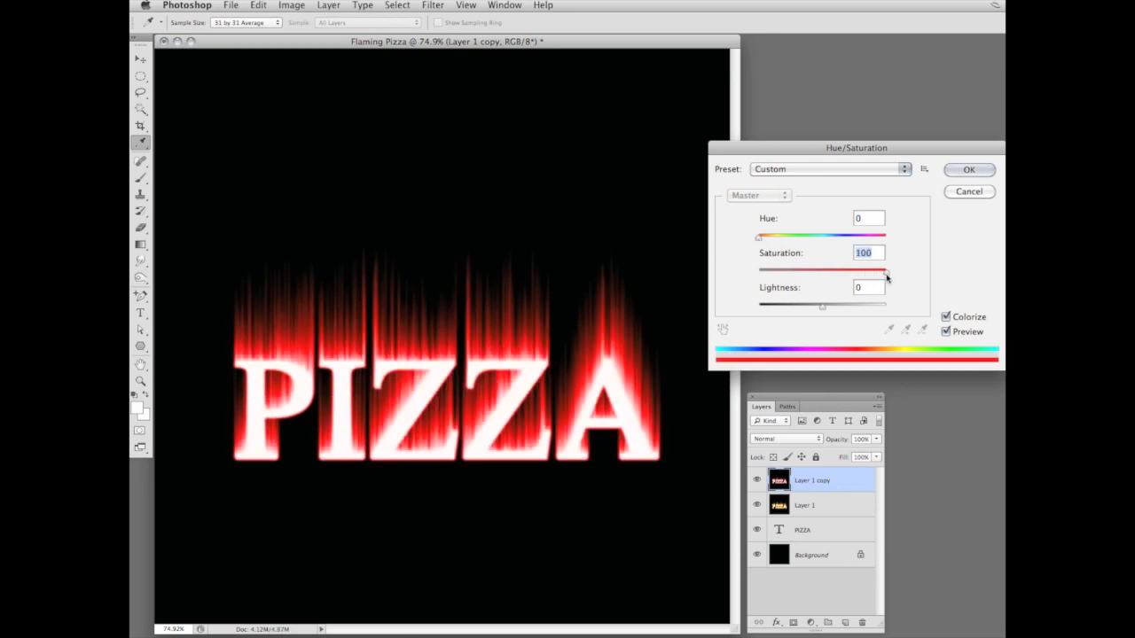
pyautogui.click(967, 170)
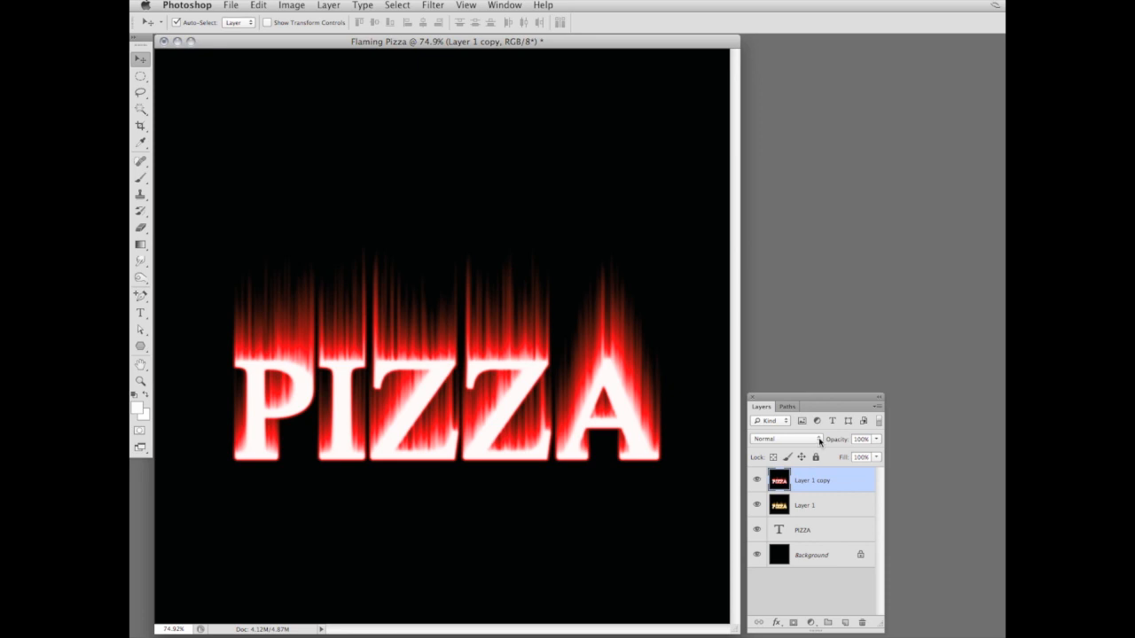
# Step: Set the red copy's blend mode to Color Dodge and merge it down into Layer 1
pyautogui.click(819, 438)
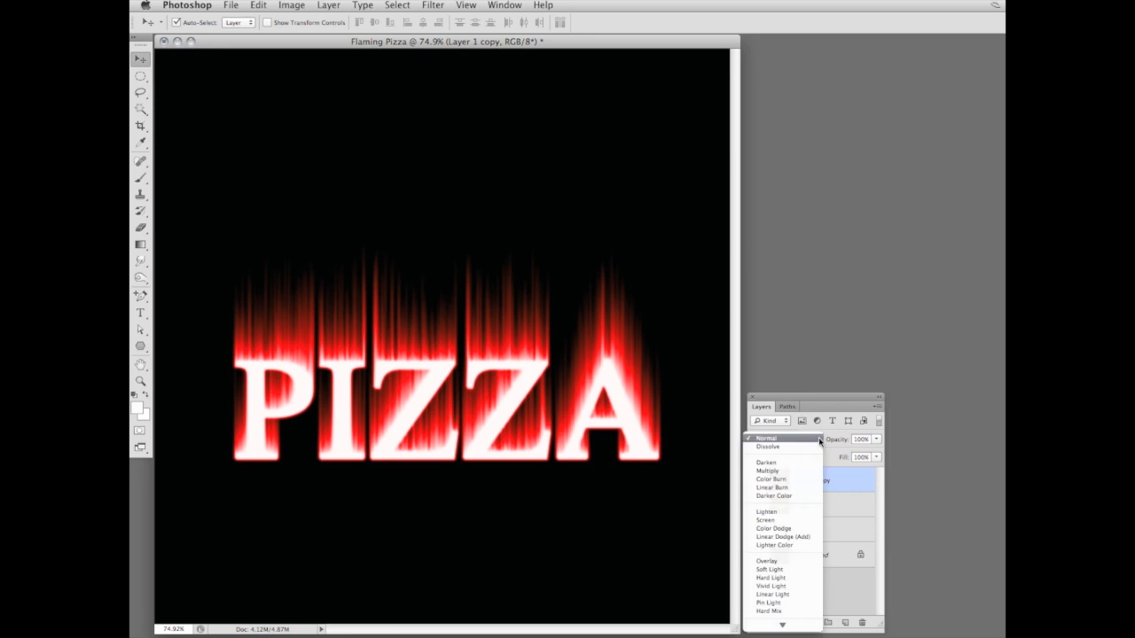
pyautogui.click(806, 529)
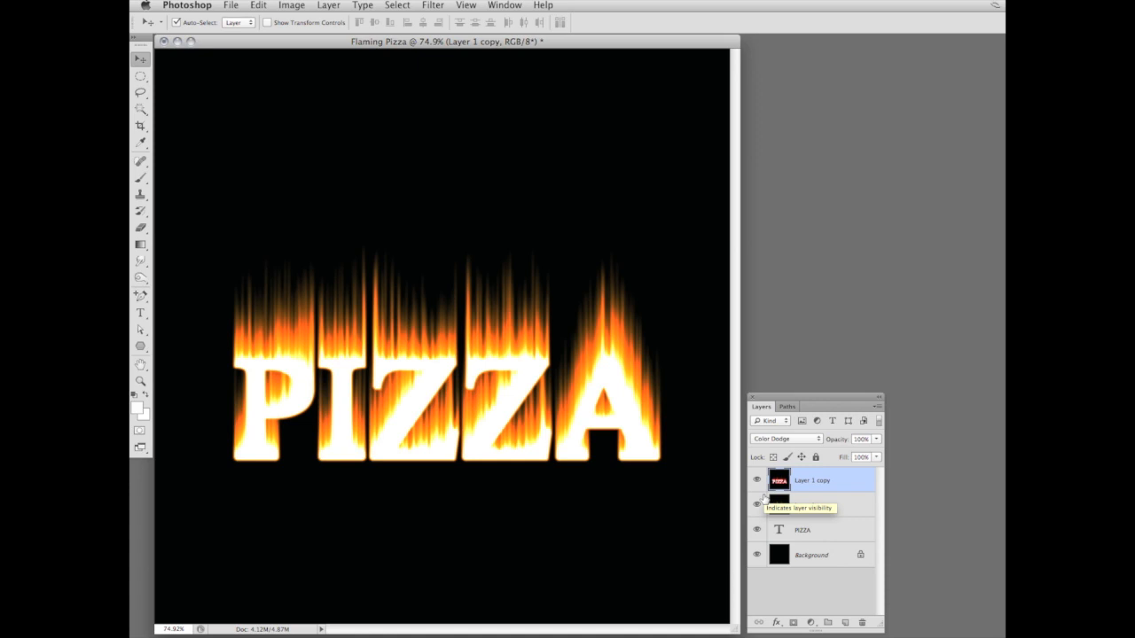
pyautogui.press('super+e')
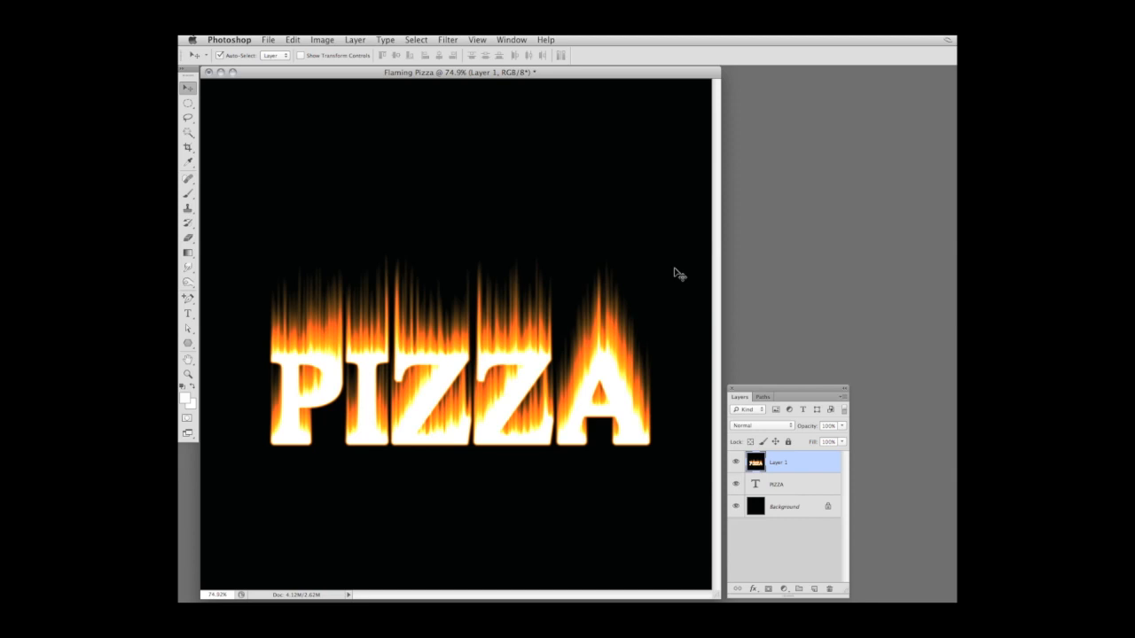
# Step: Open Liquify for the merged flame layer and set brush size 40, density 100 and pressure 70
pyautogui.click(447, 40)
pyautogui.click(460, 130)
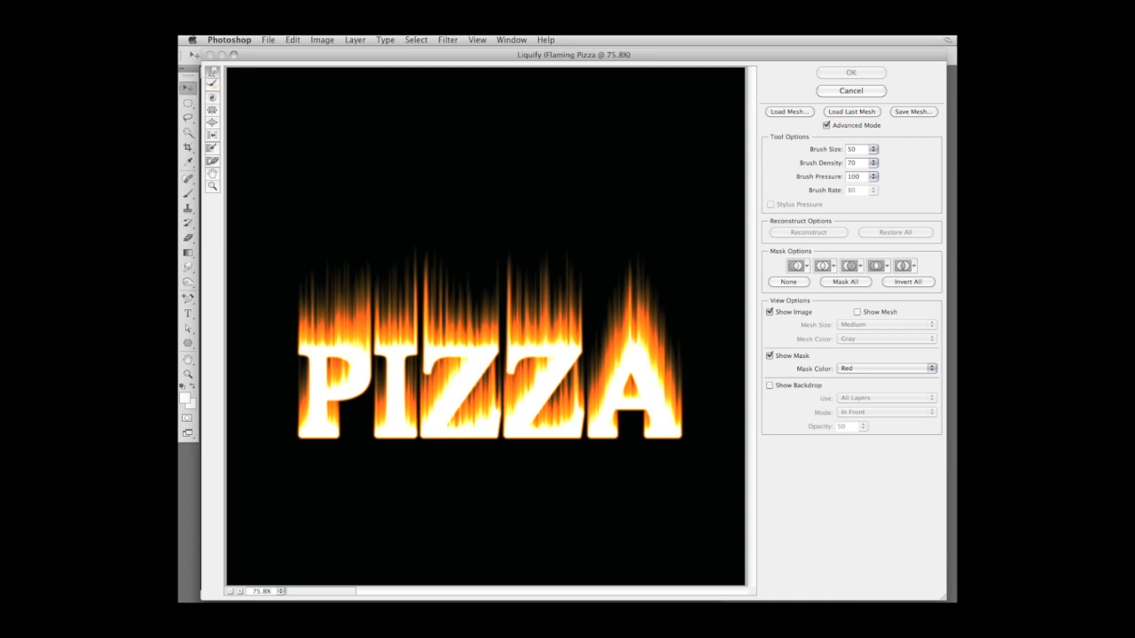
pyautogui.moveTo(838, 151); pyautogui.dragTo(834, 153)
pyautogui.moveTo(824, 165); pyautogui.dragTo(840, 166)
pyautogui.moveTo(819, 180); pyautogui.dragTo(804, 180)
# Step: Warp the straight streaks above the letter P upward into wavy flames with the Forward Warp brush
pyautogui.moveTo(305, 346); pyautogui.dragTo(301, 283)
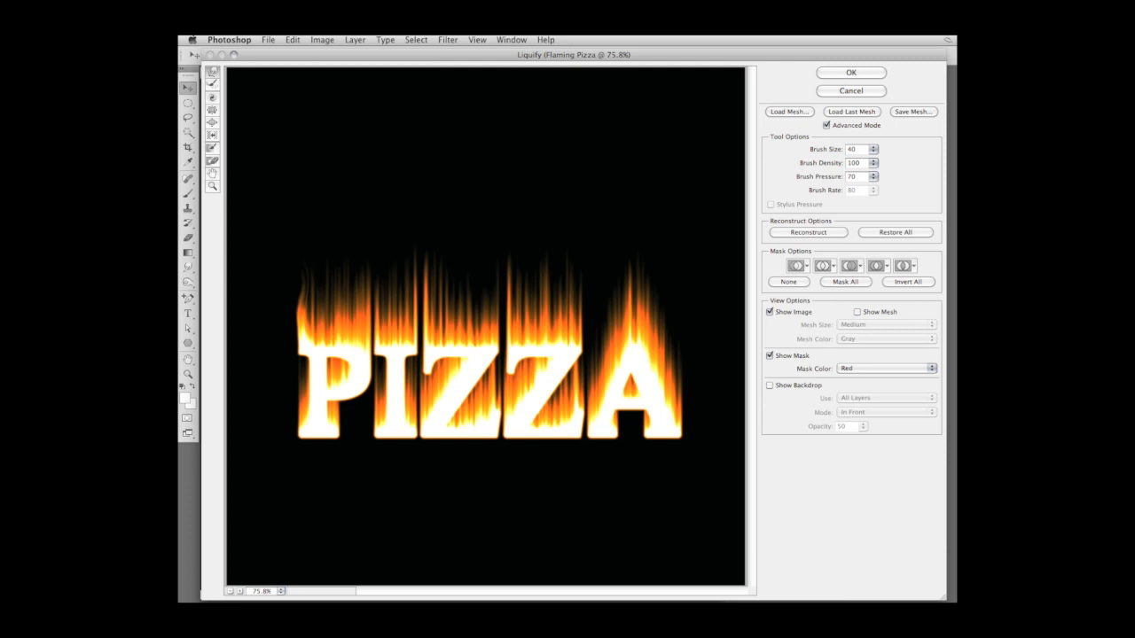
pyautogui.moveTo(317, 353); pyautogui.dragTo(326, 274)
pyautogui.moveTo(332, 350); pyautogui.dragTo(326, 257)
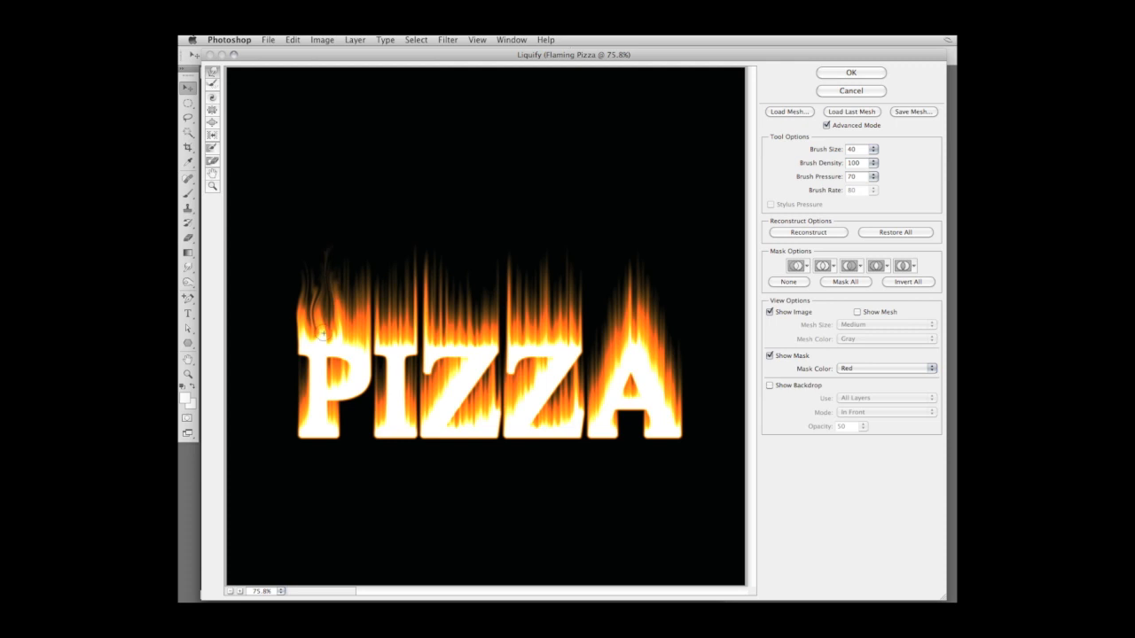
pyautogui.moveTo(356, 354); pyautogui.dragTo(360, 266)
pyautogui.moveTo(361, 321); pyautogui.dragTo(357, 266)
pyautogui.moveTo(322, 319); pyautogui.dragTo(317, 272)
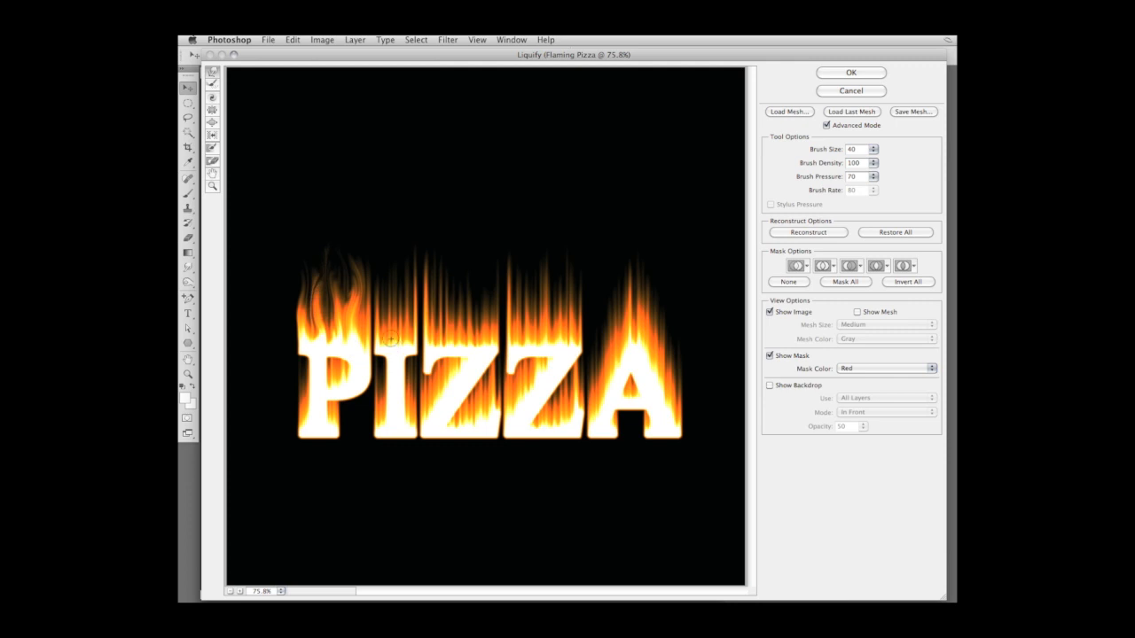
# Step: Warp the streaks above the I, both Zs and the A into wavy flames
pyautogui.moveTo(391, 340); pyautogui.dragTo(387, 280)
pyautogui.moveTo(400, 344); pyautogui.dragTo(404, 265)
pyautogui.moveTo(377, 345); pyautogui.dragTo(371, 266)
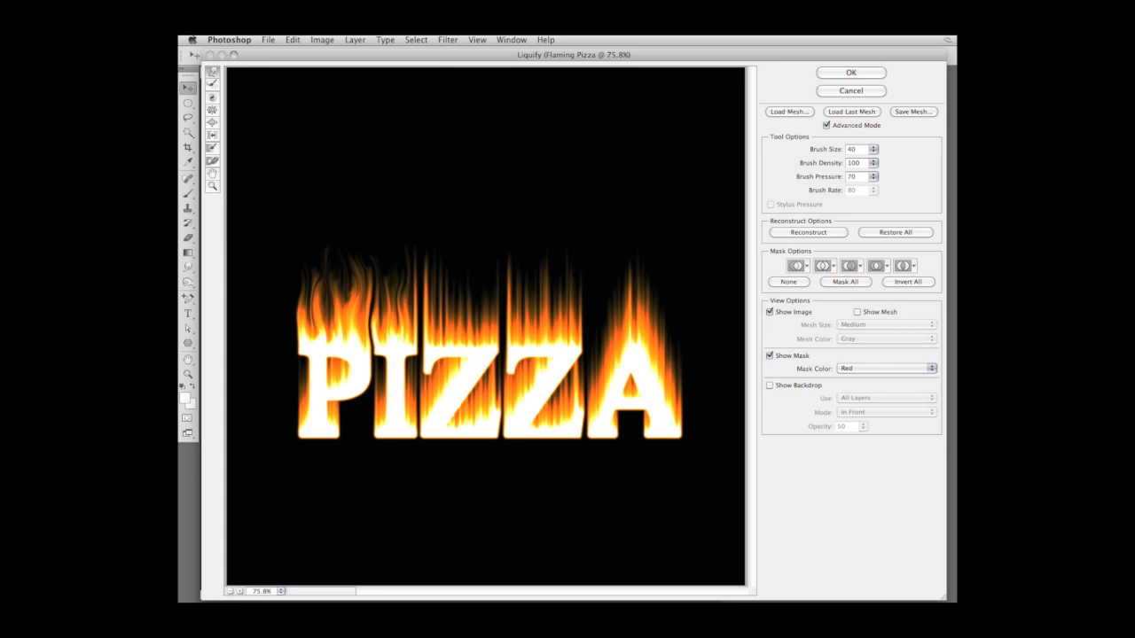
pyautogui.moveTo(445, 346); pyautogui.dragTo(443, 266)
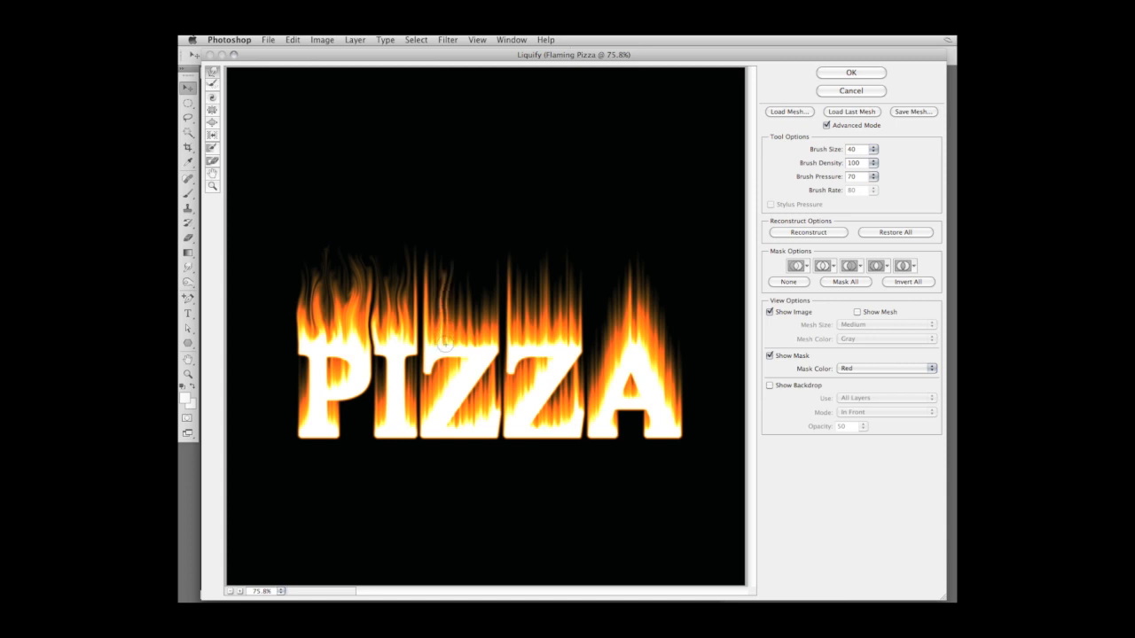
pyautogui.moveTo(445, 346); pyautogui.dragTo(443, 264)
pyautogui.moveTo(448, 344); pyautogui.dragTo(445, 259)
pyautogui.moveTo(466, 348); pyautogui.dragTo(468, 286)
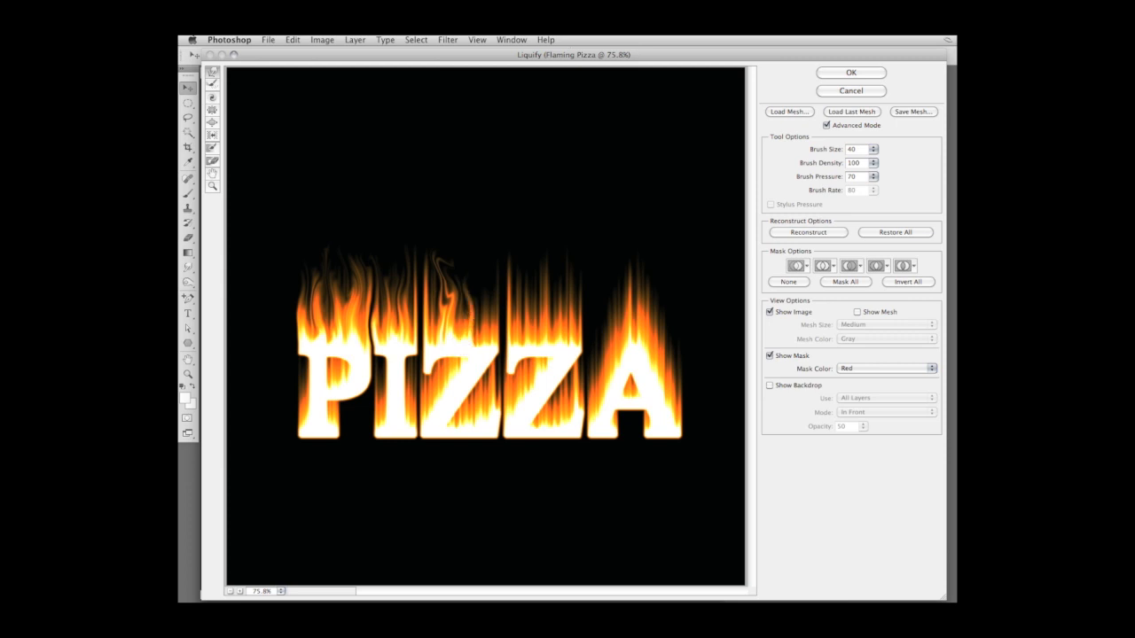
pyautogui.moveTo(475, 350); pyautogui.dragTo(484, 285)
pyautogui.moveTo(487, 347); pyautogui.dragTo(480, 273)
pyautogui.moveTo(436, 335); pyautogui.dragTo(425, 259)
pyautogui.moveTo(525, 346); pyautogui.dragTo(525, 307)
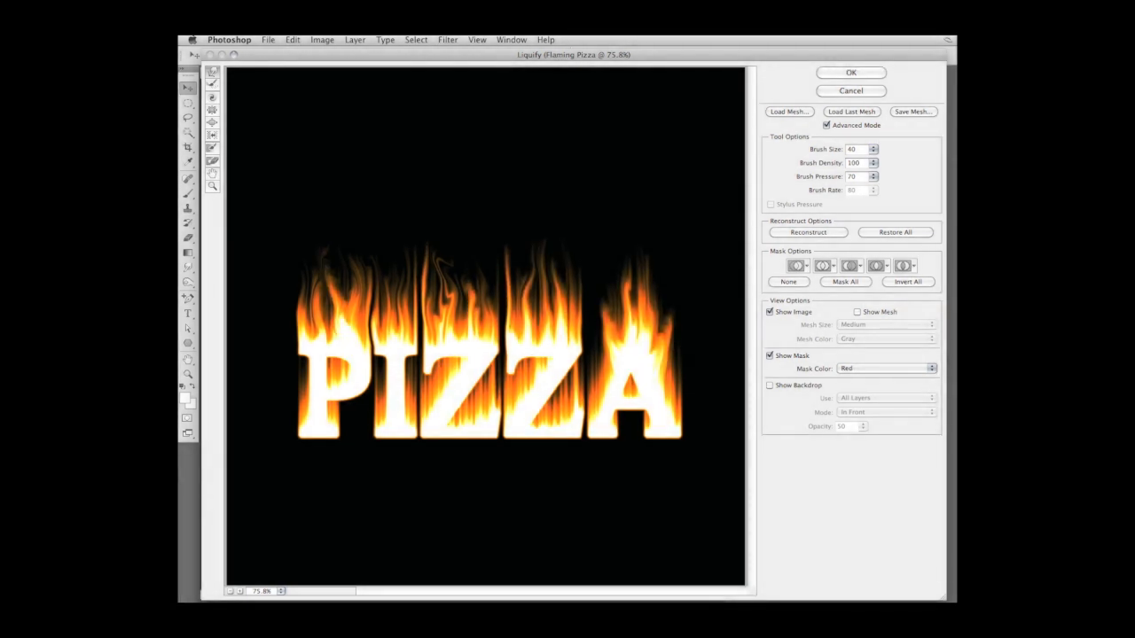
# Step: Refine the flames above the P and I at brush pressure 41, using brush sizes 28 and 58
pyautogui.moveTo(843, 152)
pyautogui.mouseDown()
pyautogui.moveTo(828, 152)
pyautogui.moveTo(830, 178)
pyautogui.moveTo(813, 179)
pyautogui.mouseUp()
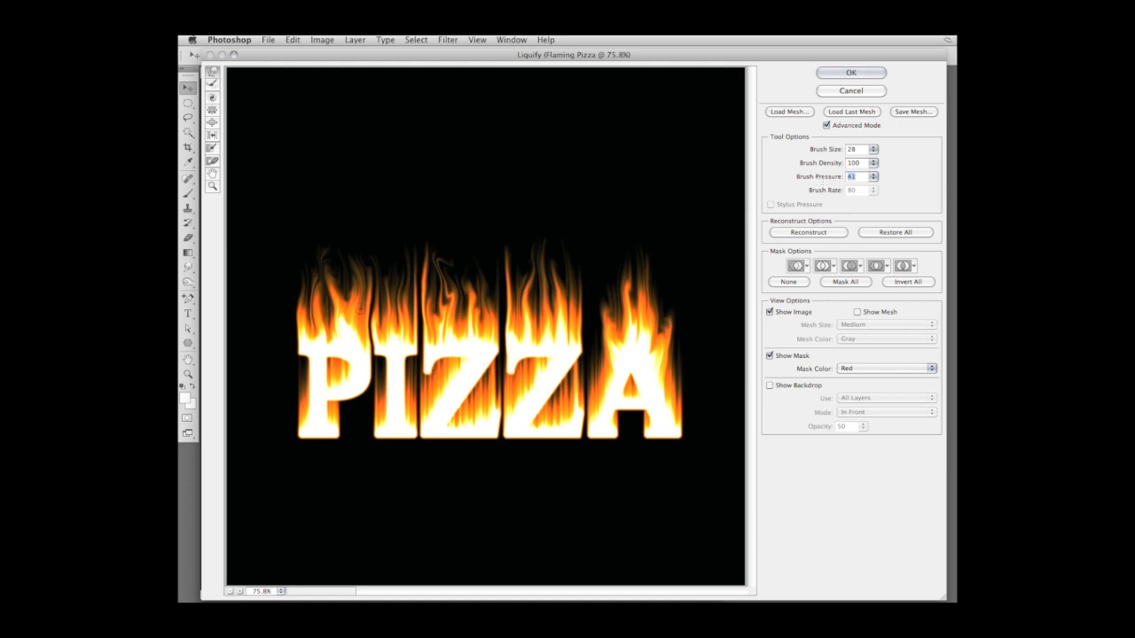
pyautogui.moveTo(304, 341); pyautogui.dragTo(301, 296)
pyautogui.moveTo(825, 153); pyautogui.dragTo(826, 152)
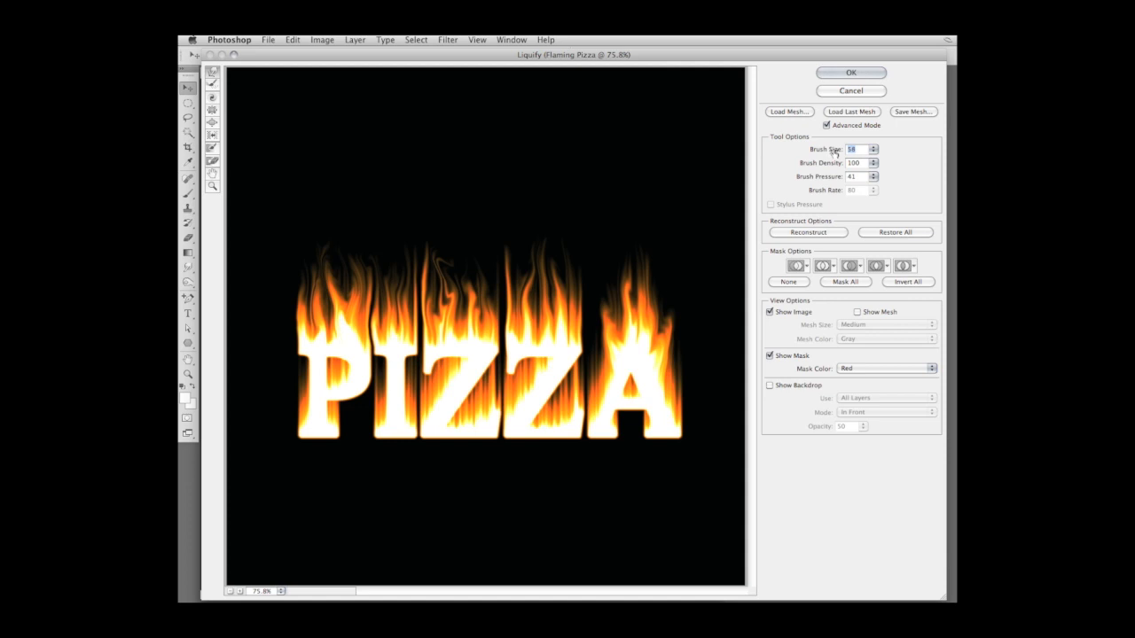
pyautogui.moveTo(389, 342); pyautogui.dragTo(385, 272)
pyautogui.moveTo(354, 321); pyautogui.dragTo(354, 255)
# Step: Set the brush size to 34 and refine the flames above the first Z
pyautogui.moveTo(824, 153); pyautogui.dragTo(816, 153)
pyautogui.moveTo(449, 329); pyautogui.dragTo(443, 257)
pyautogui.moveTo(483, 334); pyautogui.dragTo(486, 277)
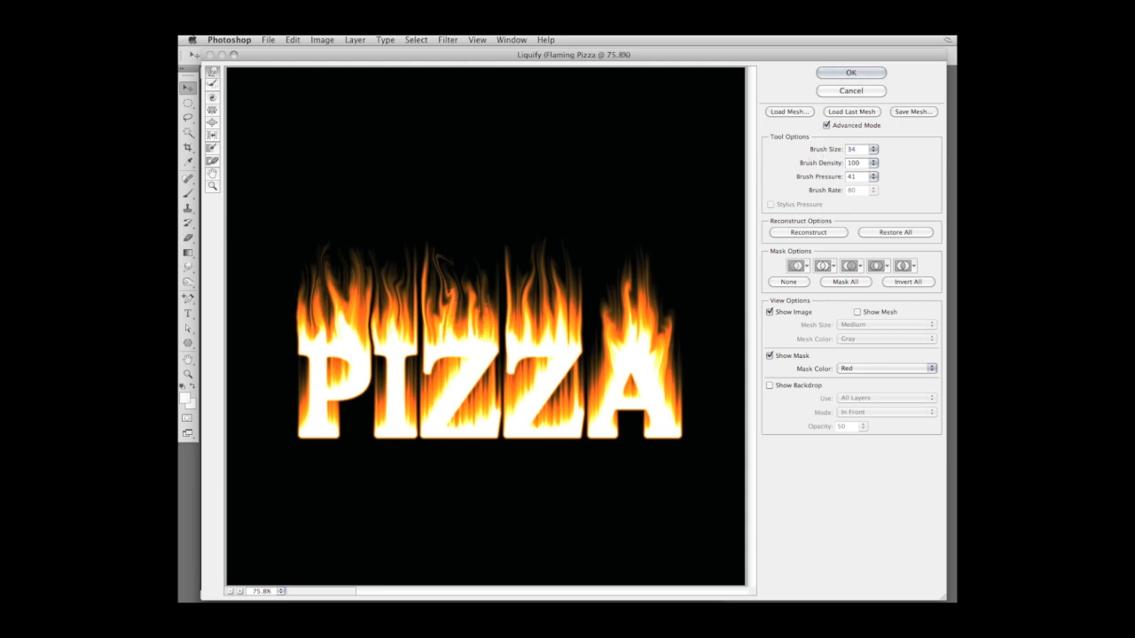
pyautogui.moveTo(490, 343); pyautogui.dragTo(486, 274)
pyautogui.moveTo(483, 316); pyautogui.dragTo(487, 273)
# Step: Raise the brush pressure to 65 and reshape the flames above both Zs and around the A
pyautogui.moveTo(813, 184); pyautogui.dragTo(827, 180)
pyautogui.moveTo(491, 335); pyautogui.dragTo(486, 263)
pyautogui.moveTo(566, 326); pyautogui.dragTo(580, 274)
pyautogui.moveTo(612, 342); pyautogui.dragTo(609, 282)
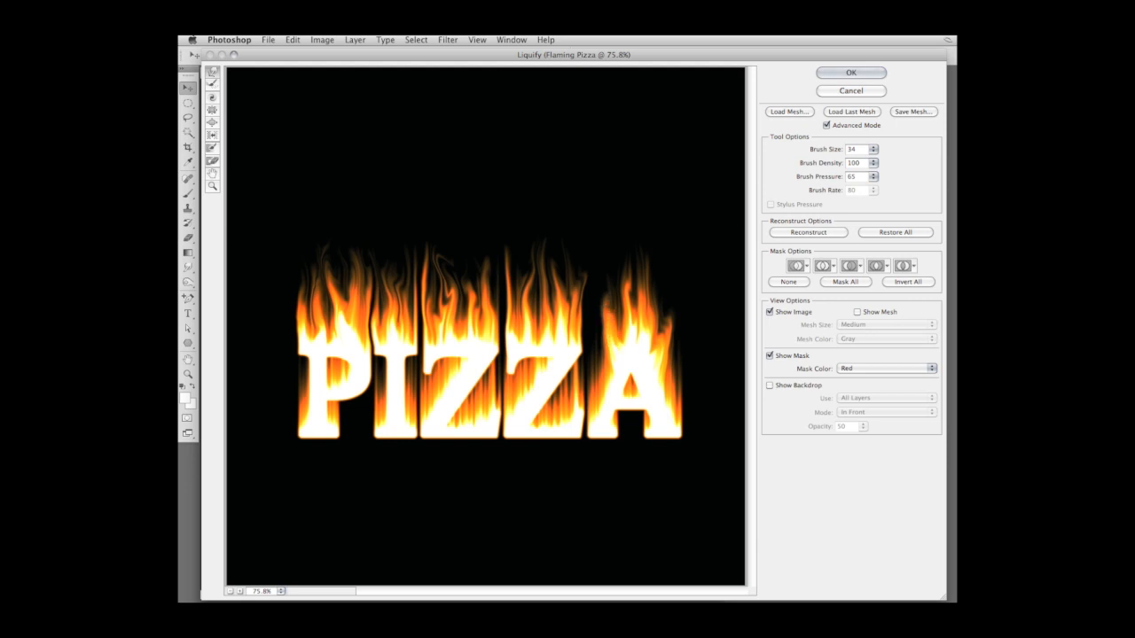
pyautogui.moveTo(660, 361); pyautogui.dragTo(671, 308)
pyautogui.moveTo(608, 321); pyautogui.dragTo(602, 289)
pyautogui.moveTo(665, 395); pyautogui.dragTo(669, 336)
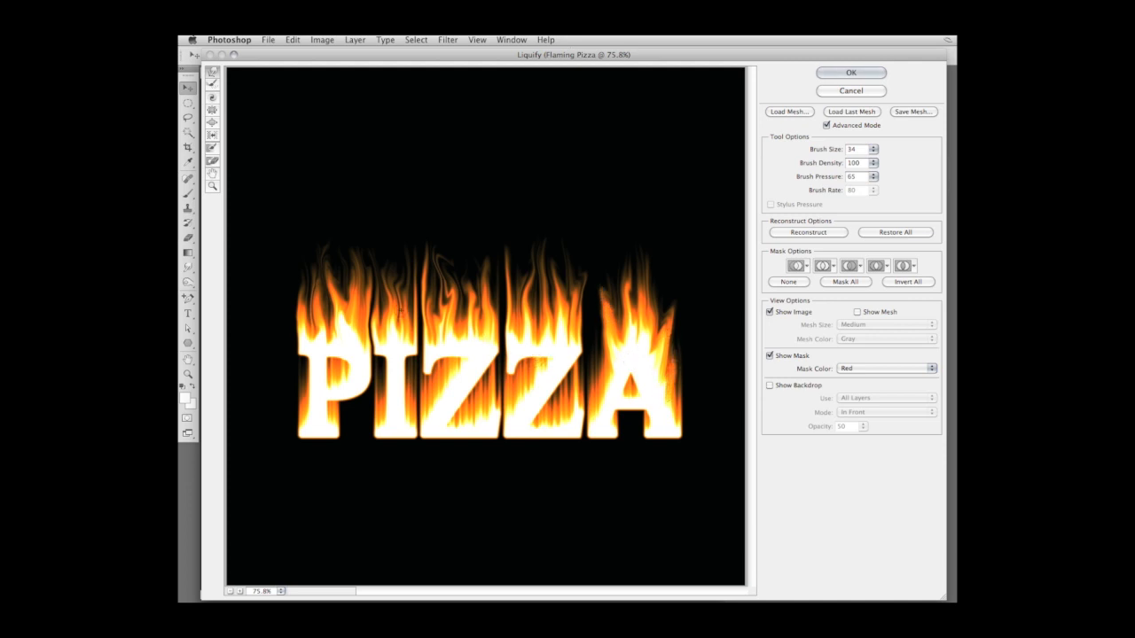
# Step: Warp the flames at the left edge of the P and apply the Liquify distortion
pyautogui.moveTo(305, 333); pyautogui.dragTo(298, 285)
pyautogui.moveTo(301, 324); pyautogui.dragTo(306, 273)
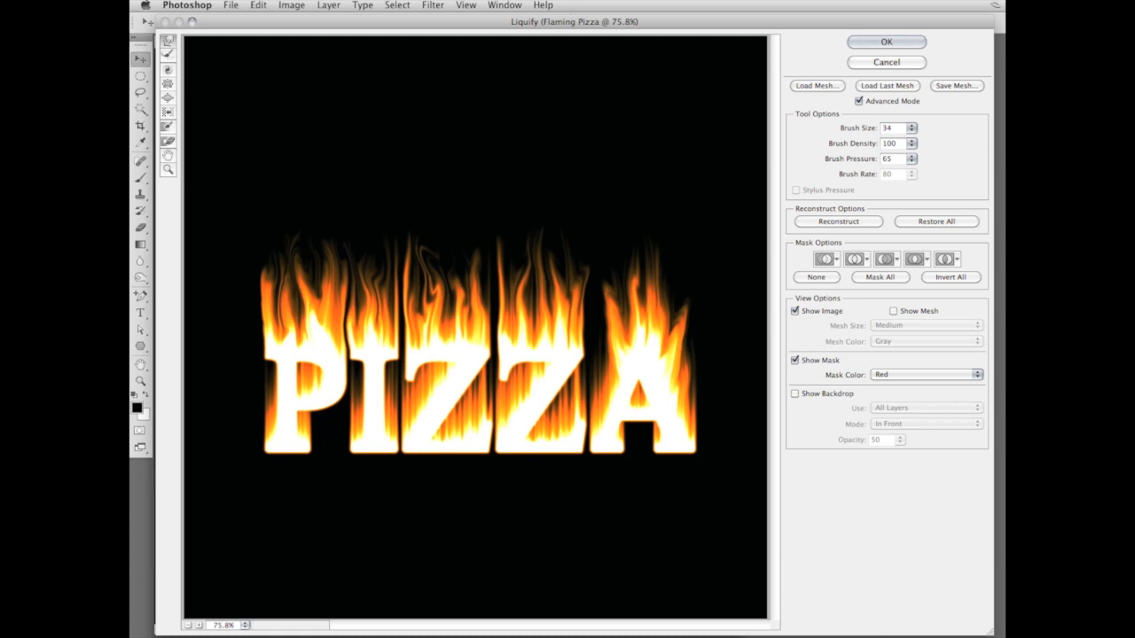
pyautogui.press('alt')
pyautogui.click(858, 41)
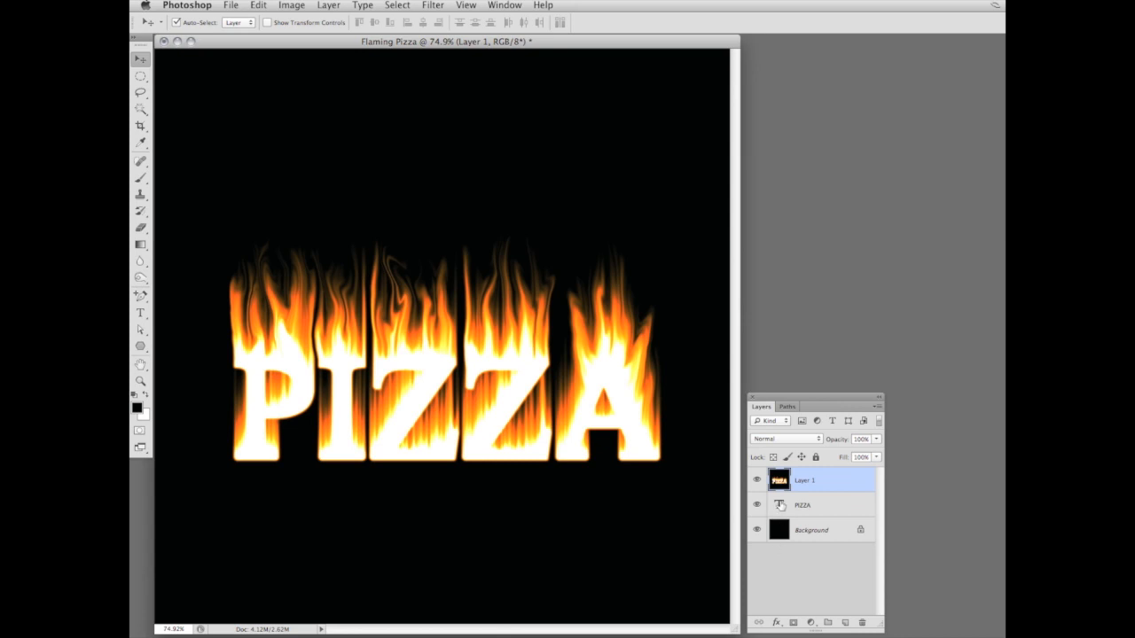
# Step: Place a duplicate of the PIZZA text layer at the top of the layer stack and rasterize it
pyautogui.moveTo(780, 505); pyautogui.dragTo(844, 626)
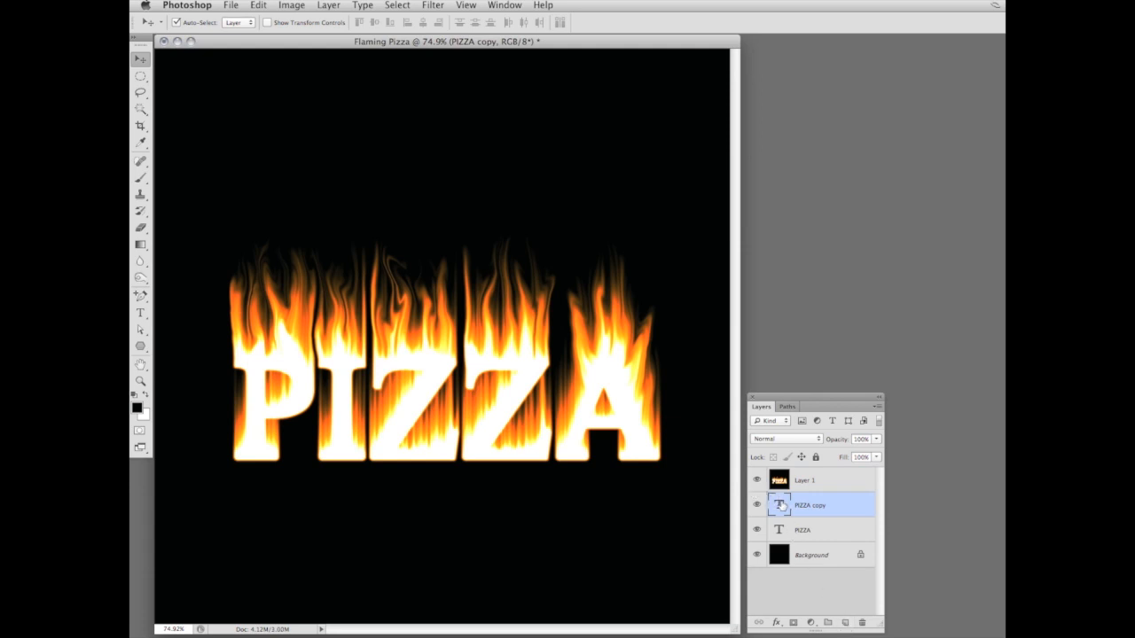
pyautogui.moveTo(779, 505); pyautogui.dragTo(781, 472)
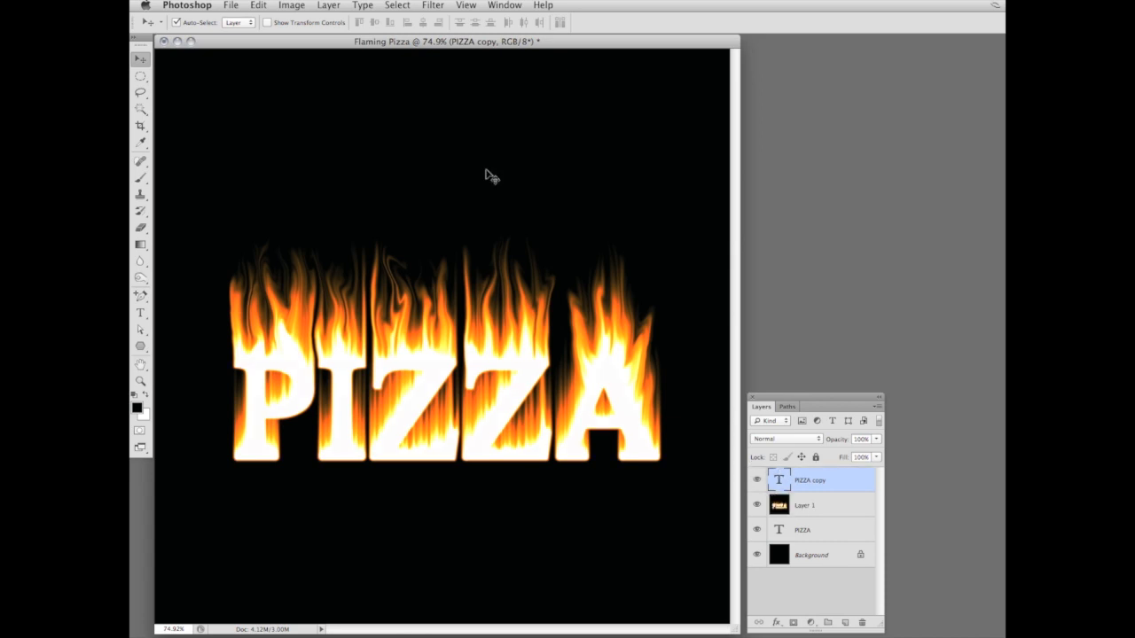
pyautogui.click(327, 6)
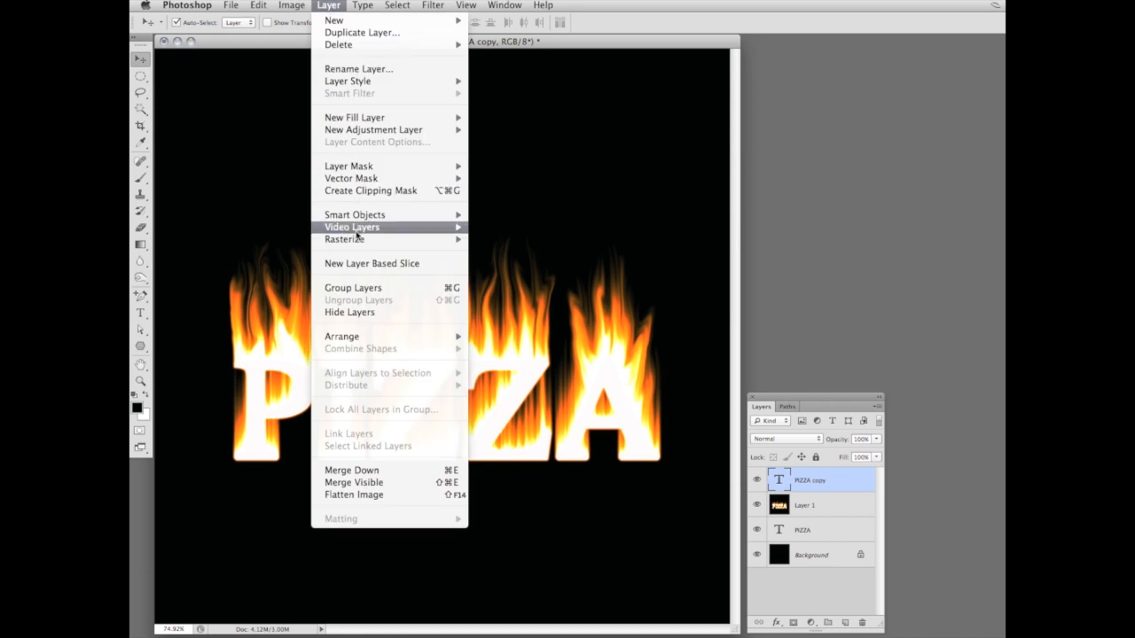
pyautogui.moveTo(391, 240)
pyautogui.click(493, 240)
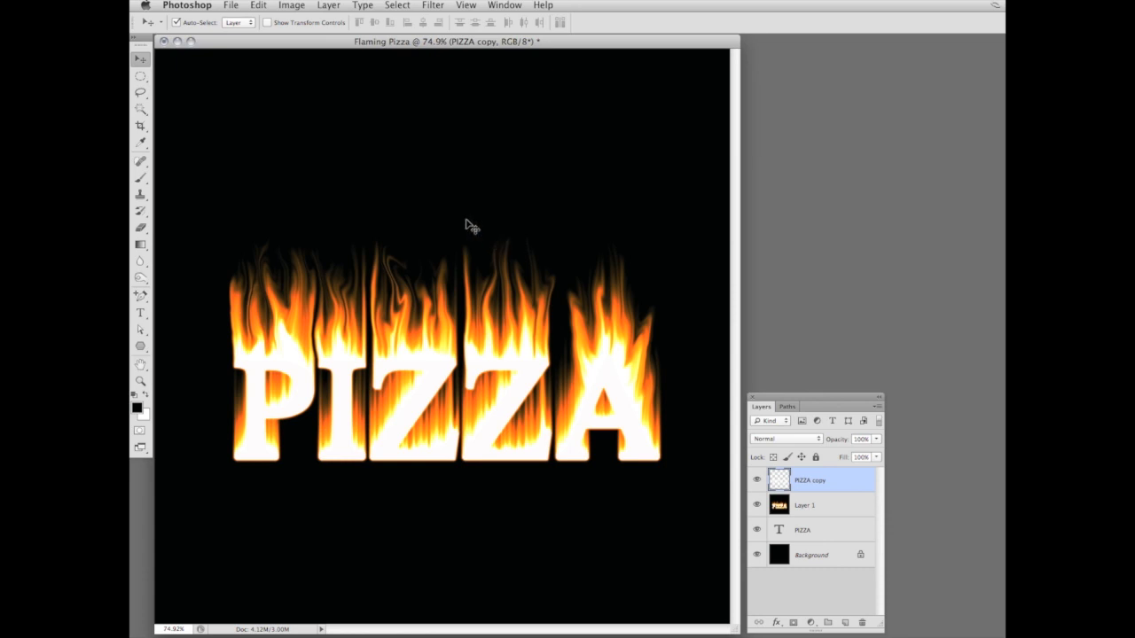
# Step: Select the letter shapes on the PIZZA copy layer, fill them with black and deselect
pyautogui.keyDown('super'); pyautogui.click(779, 480); pyautogui.keyUp('super')
pyautogui.hotkey('alt', 'BackSpace')
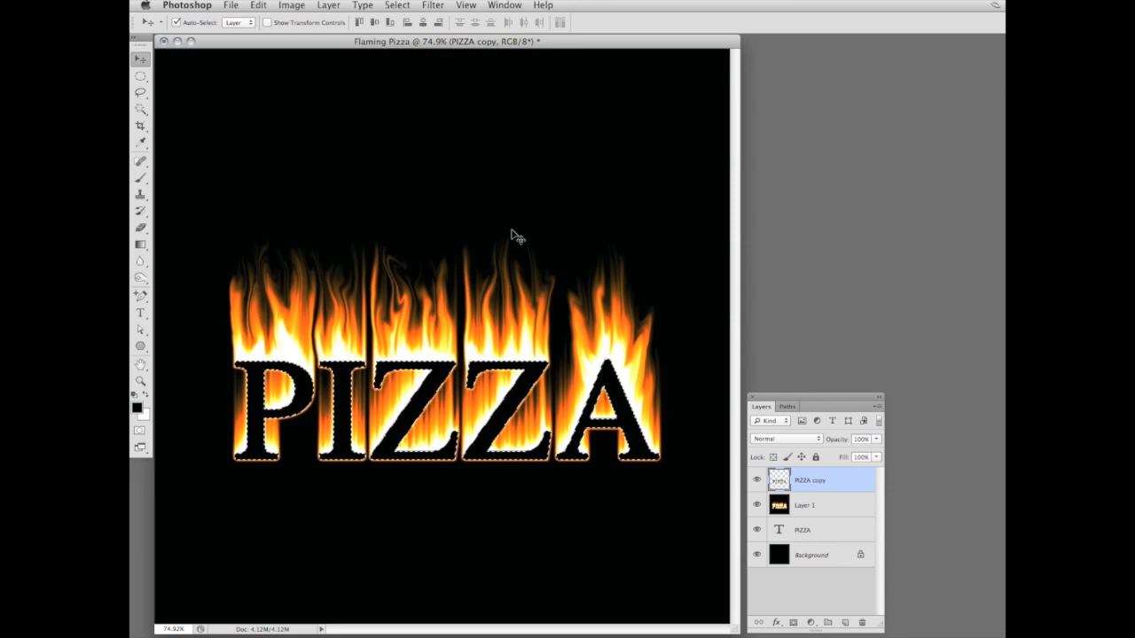
pyautogui.press('super+d')
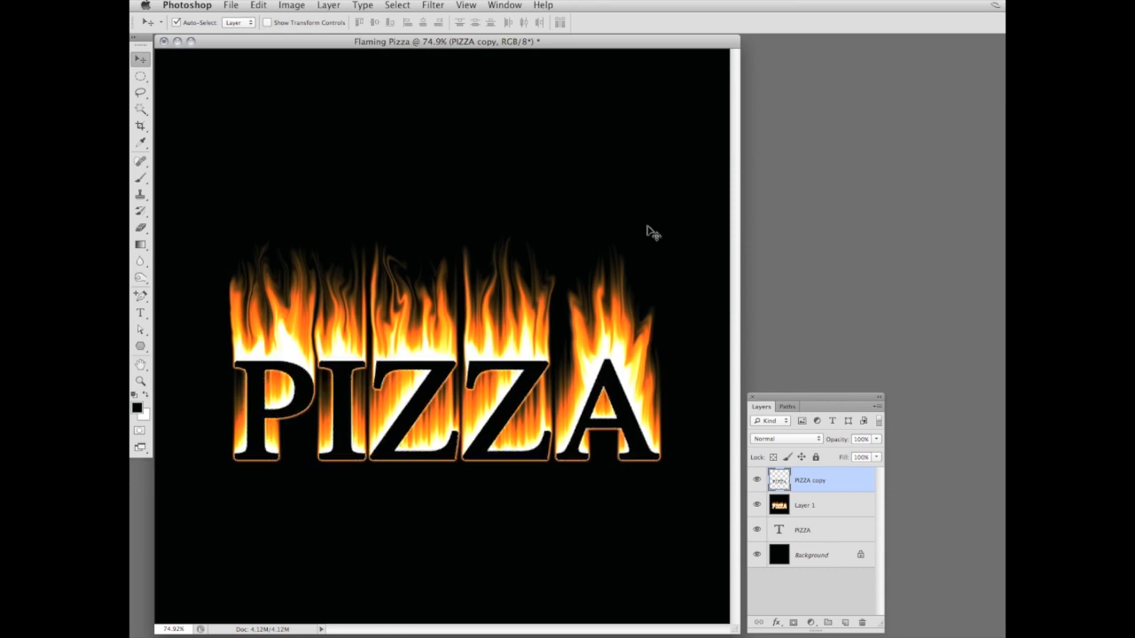
# Step: Duplicate the flame layer, Layer 1, and move the copy above the black PIZZA copy layer
pyautogui.click(777, 508)
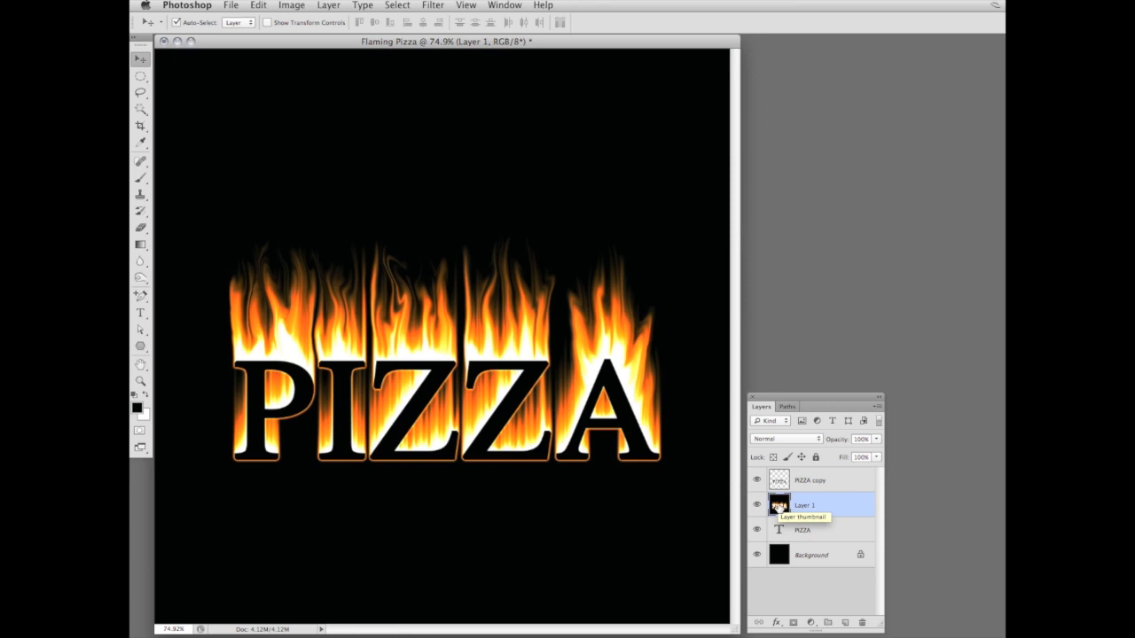
pyautogui.press('super+j')
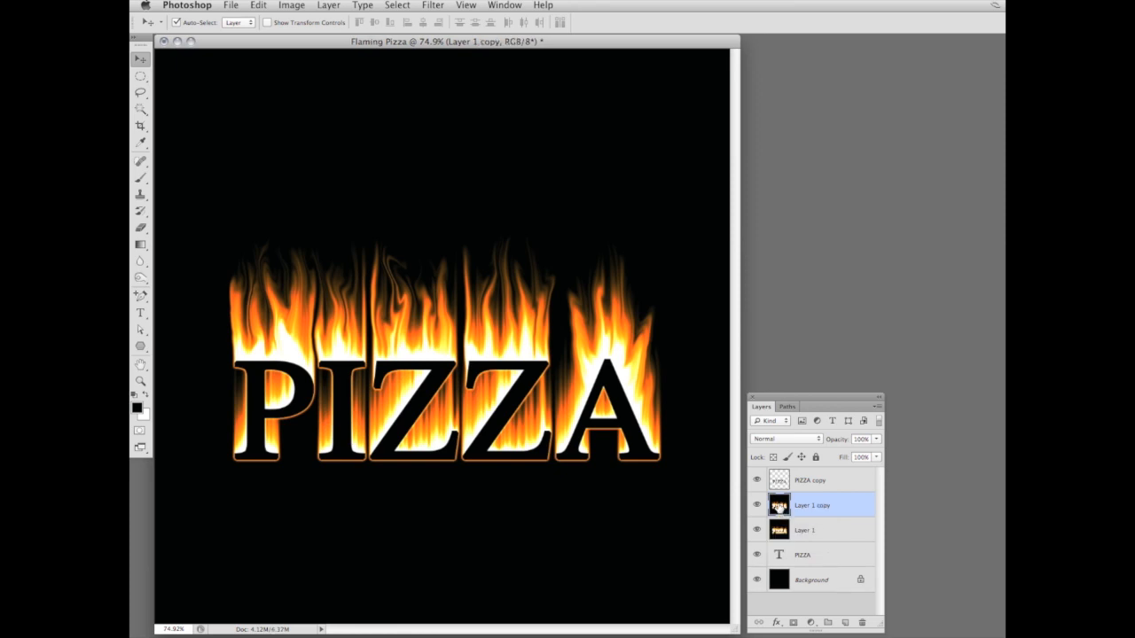
pyautogui.moveTo(778, 507); pyautogui.dragTo(778, 480)
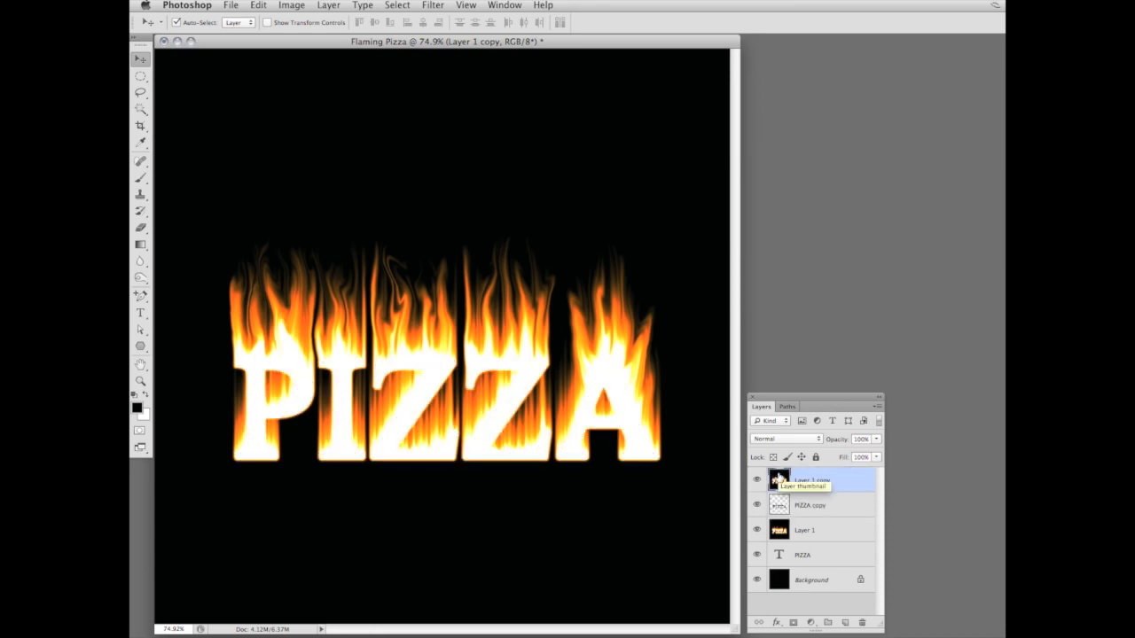
# Step: Set the top flame copy's blend mode to Screen and add a white layer mask to it
pyautogui.click(817, 439)
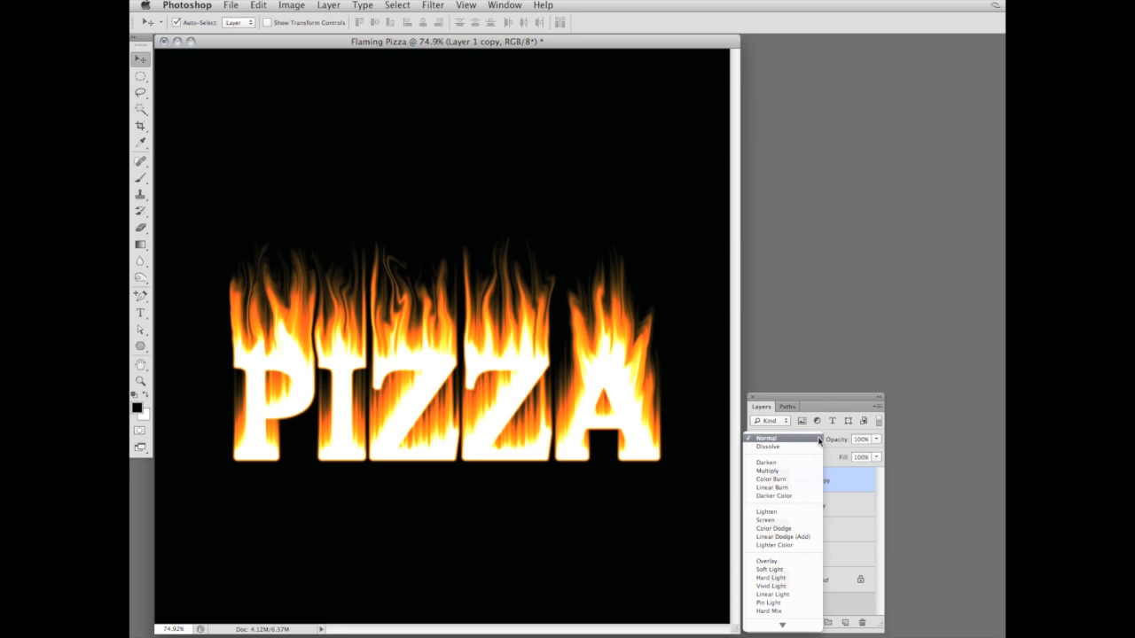
pyautogui.click(810, 520)
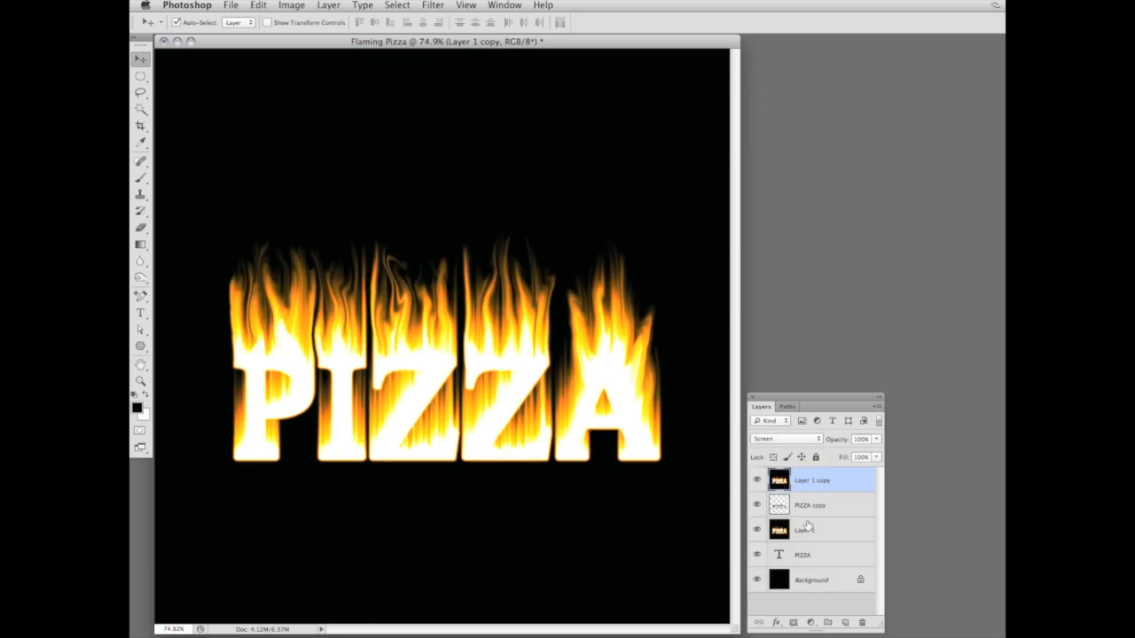
pyautogui.click(792, 624)
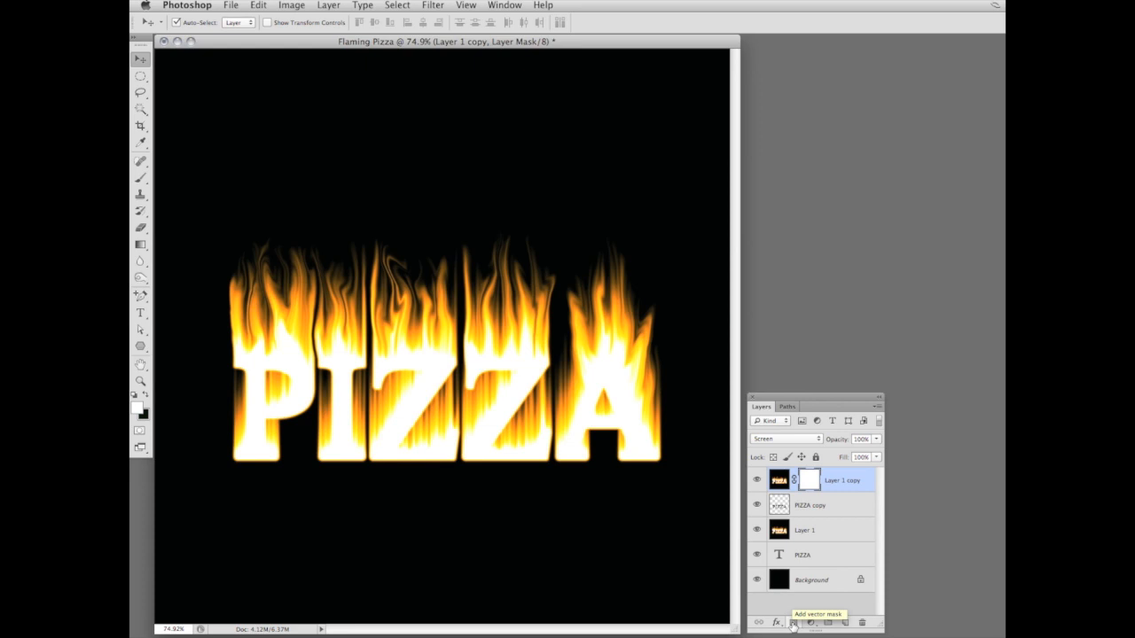
# Step: Set up the Gradient tool with a linear Foreground to Background gradient, running from white to black
pyautogui.click(142, 247)
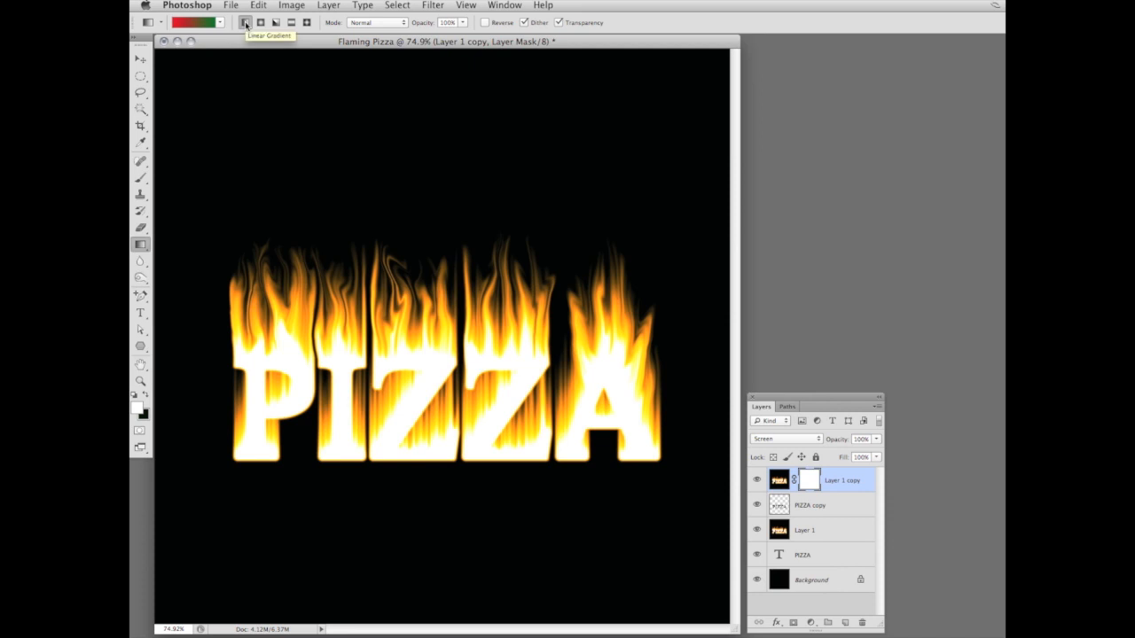
pyautogui.click(199, 23)
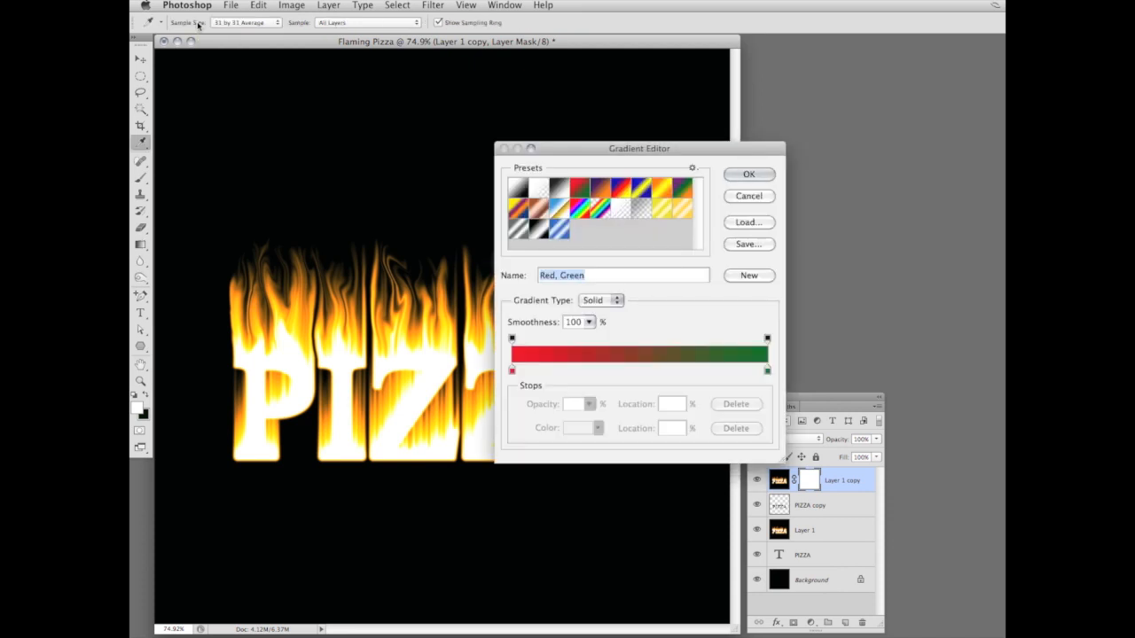
pyautogui.click(518, 188)
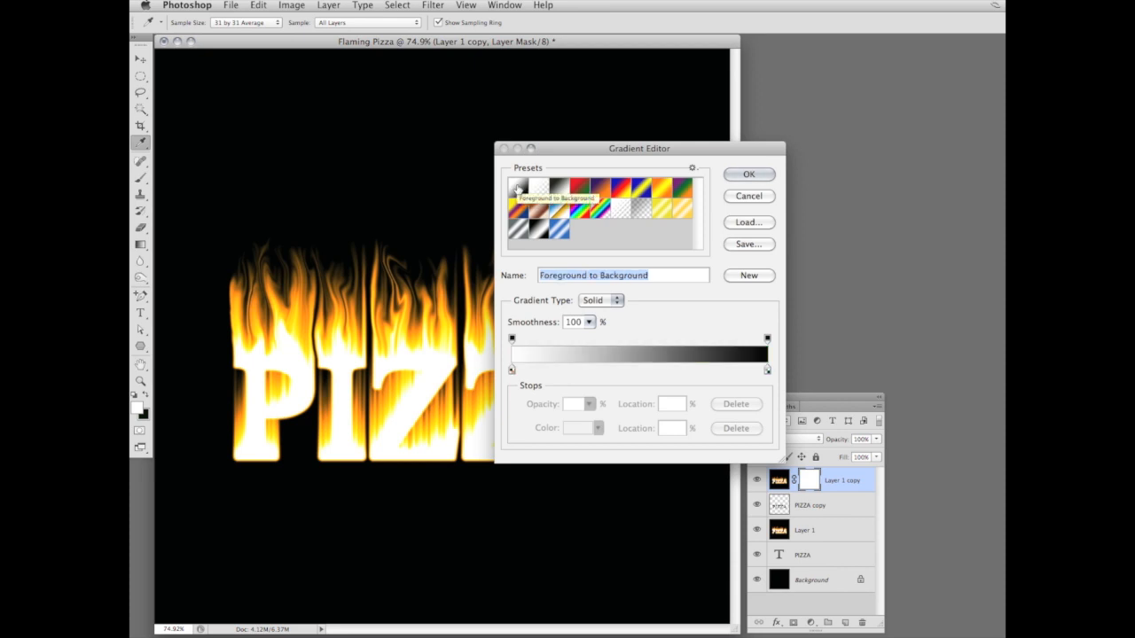
pyautogui.click(744, 174)
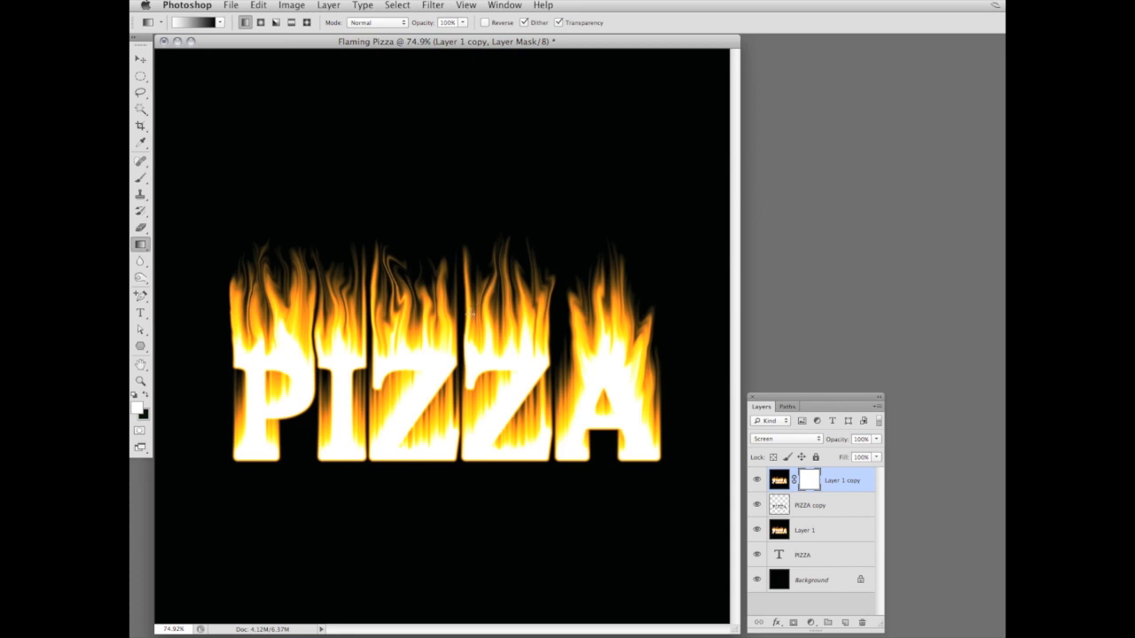
# Step: Draw a vertical white-to-black gradient on the Layer 1 copy mask, from the upper part of the letters down to their base
pyautogui.moveTo(469, 328); pyautogui.dragTo(480, 392)
pyautogui.moveTo(488, 457); pyautogui.dragTo(489, 466)
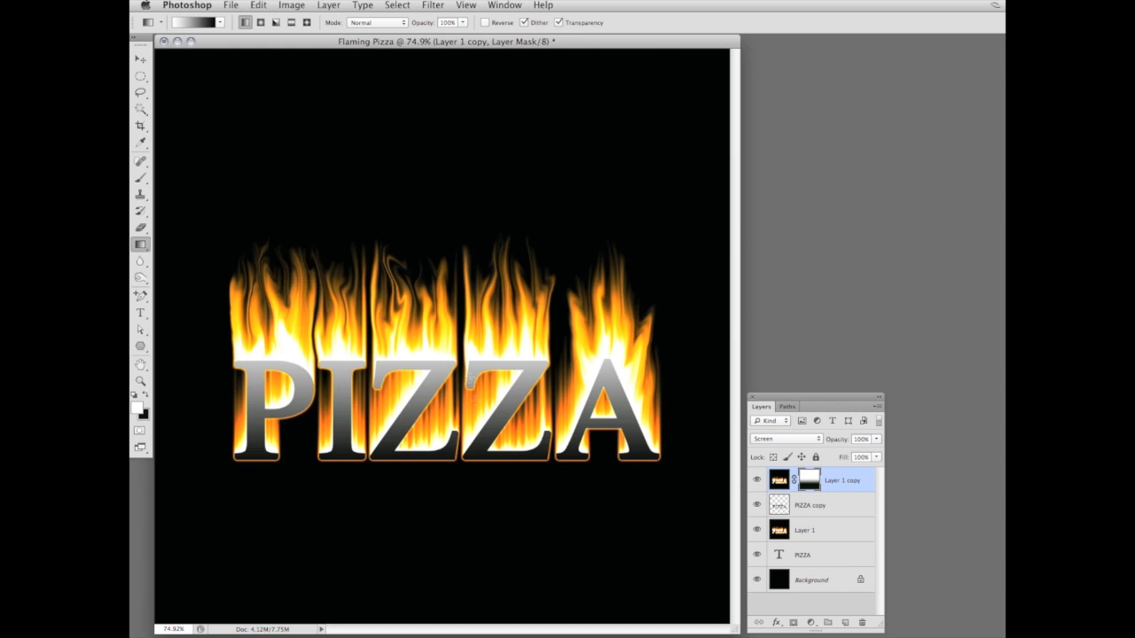
pyautogui.moveTo(472, 414); pyautogui.dragTo(474, 451)
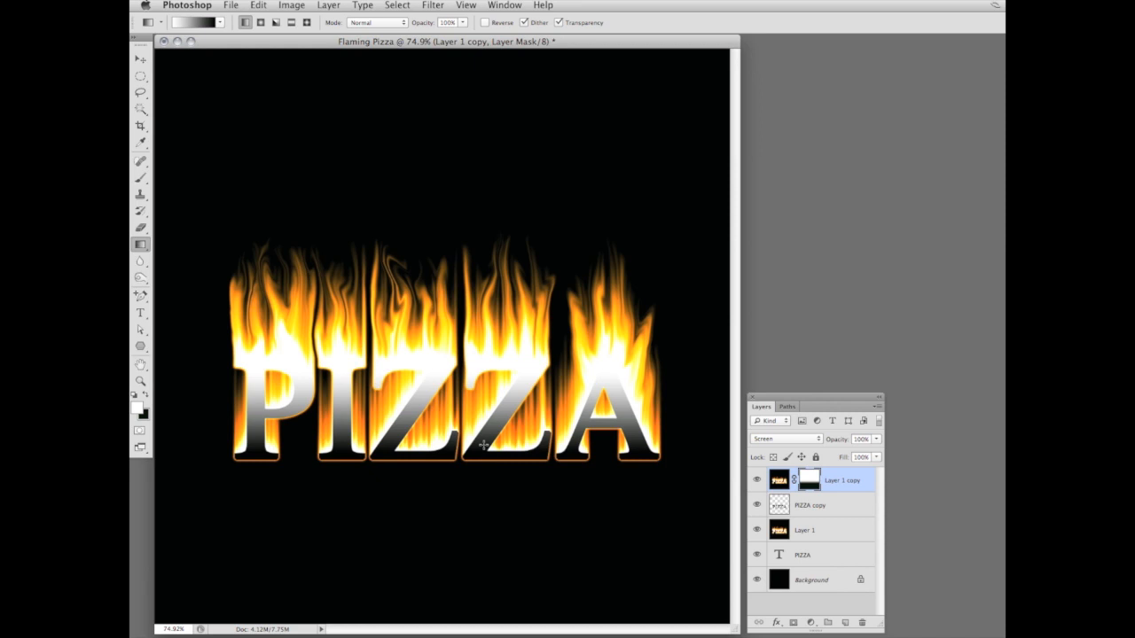
pyautogui.click(484, 22)
pyautogui.click(484, 23)
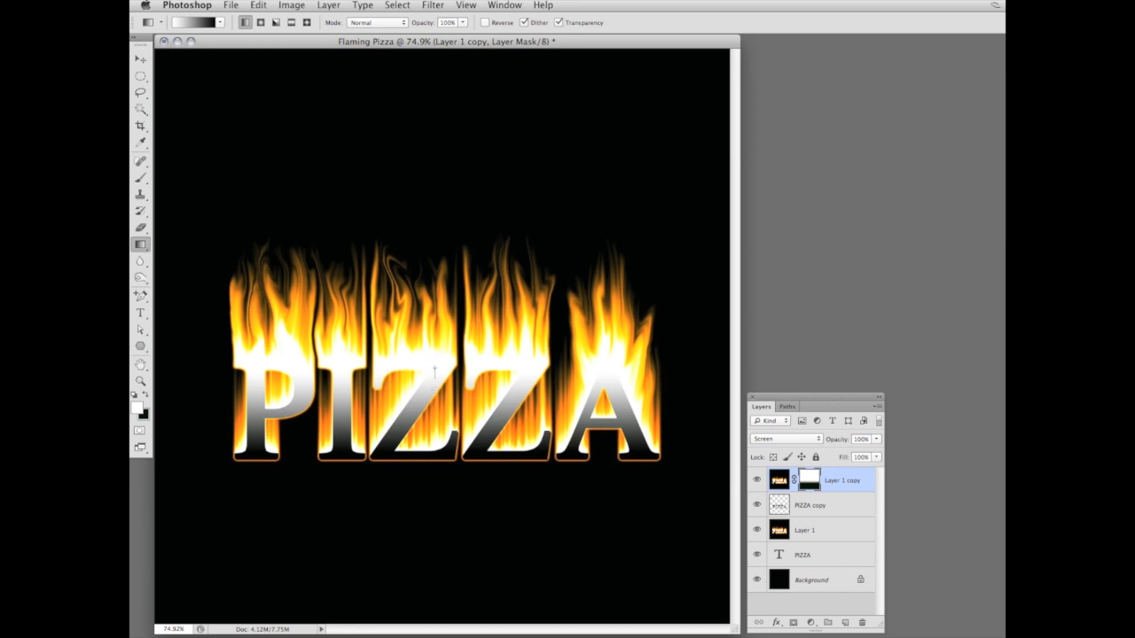
pyautogui.moveTo(435, 442); pyautogui.dragTo(435, 443)
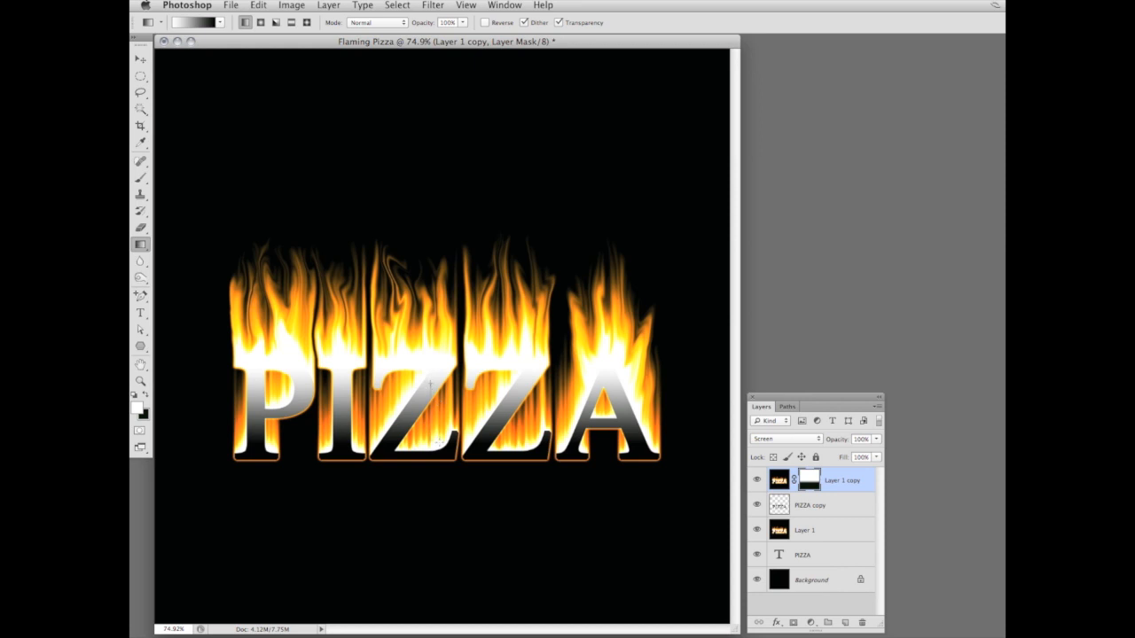
pyautogui.moveTo(431, 384); pyautogui.dragTo(438, 440)
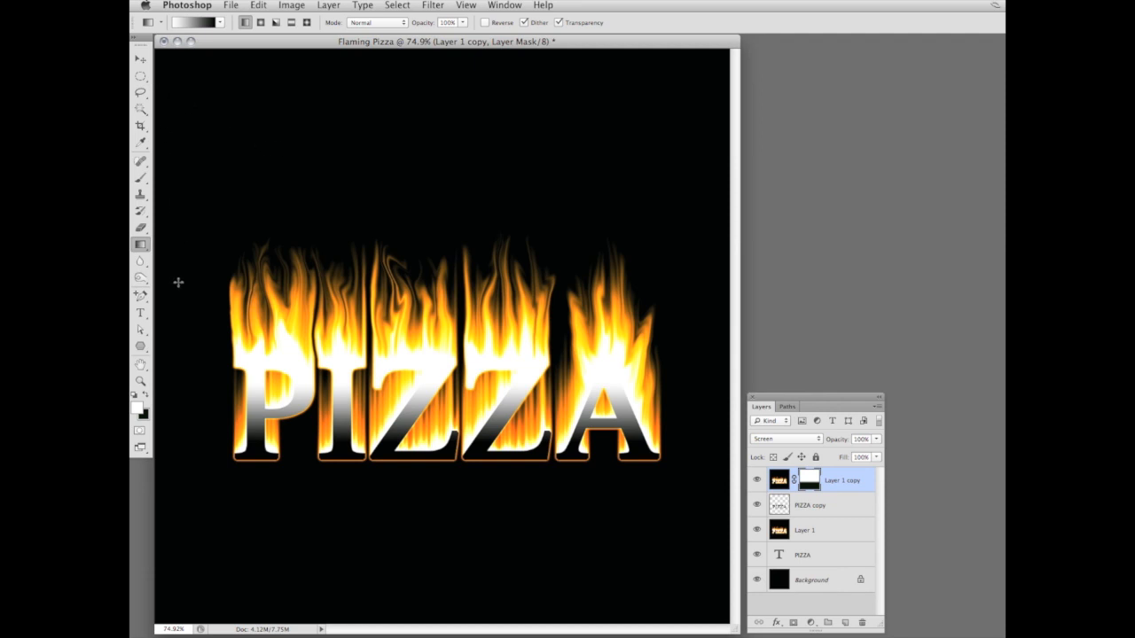
# Step: Smudge the mask's gradient across the upper parts of the letters with a 59 px Smudge brush at 50% hardness
pyautogui.click(140, 264)
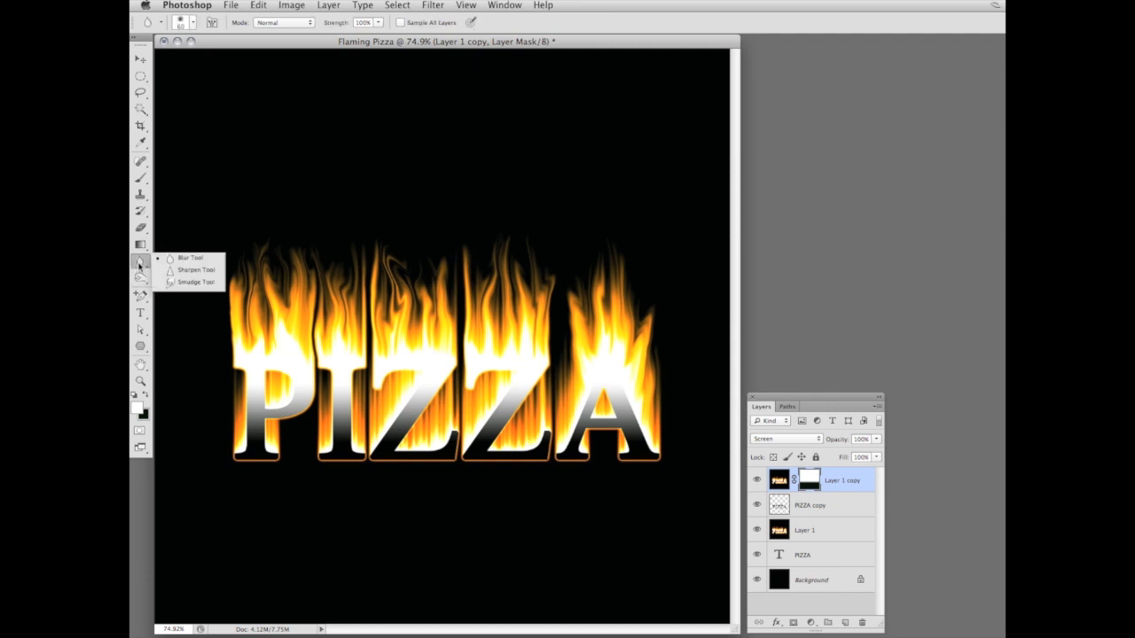
pyautogui.click(193, 282)
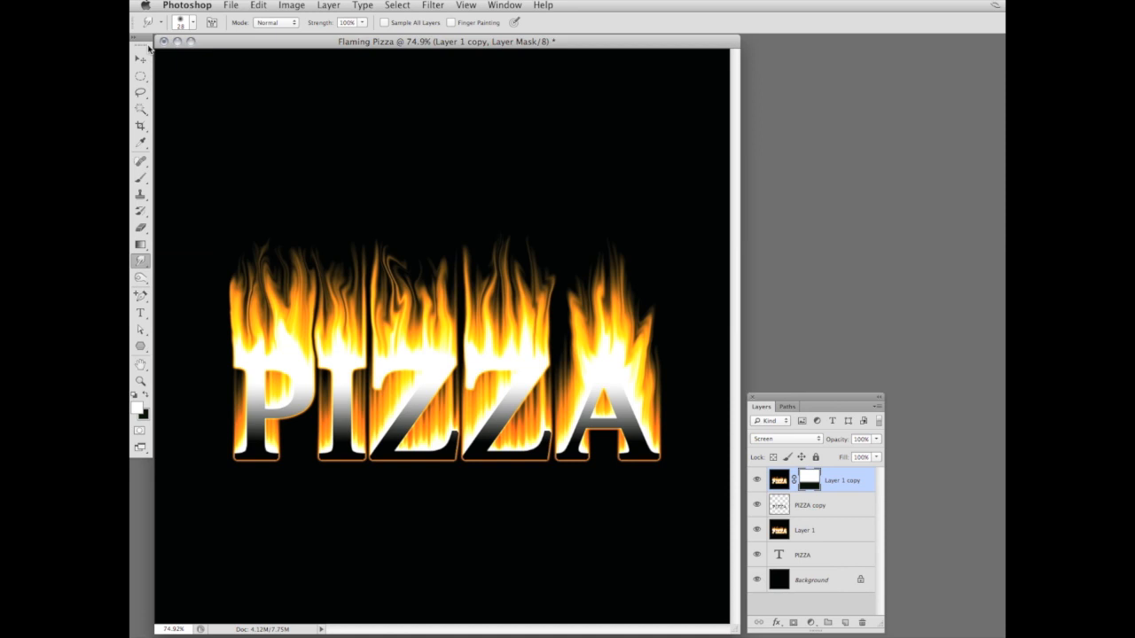
pyautogui.click(180, 25)
pyautogui.click(164, 64)
pyautogui.moveTo(164, 64); pyautogui.dragTo(205, 96)
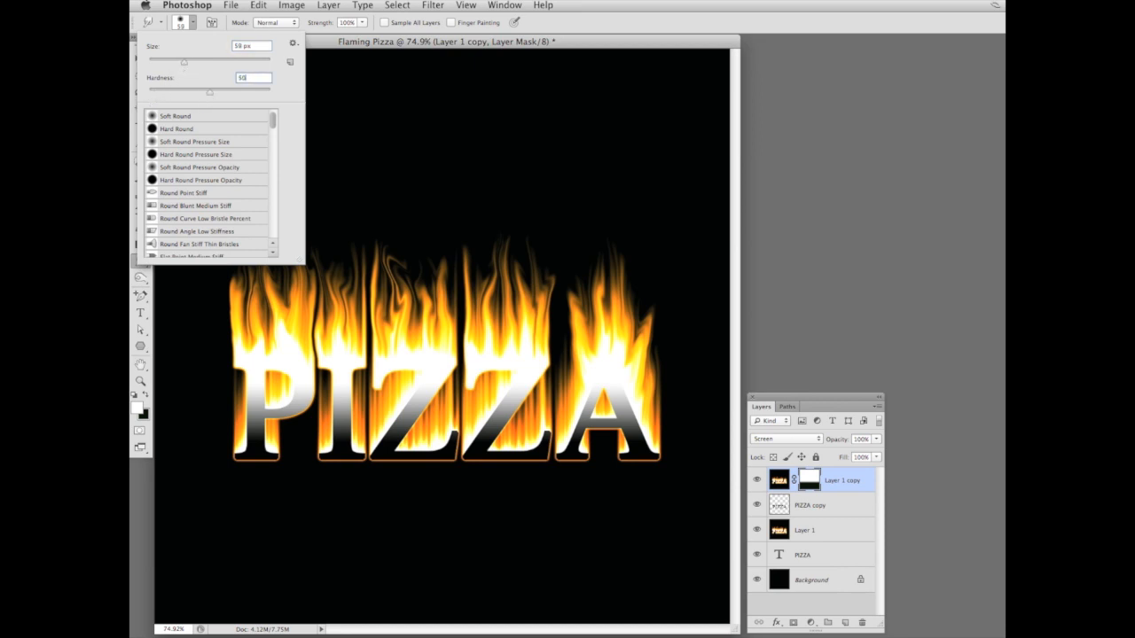
pyautogui.click(184, 25)
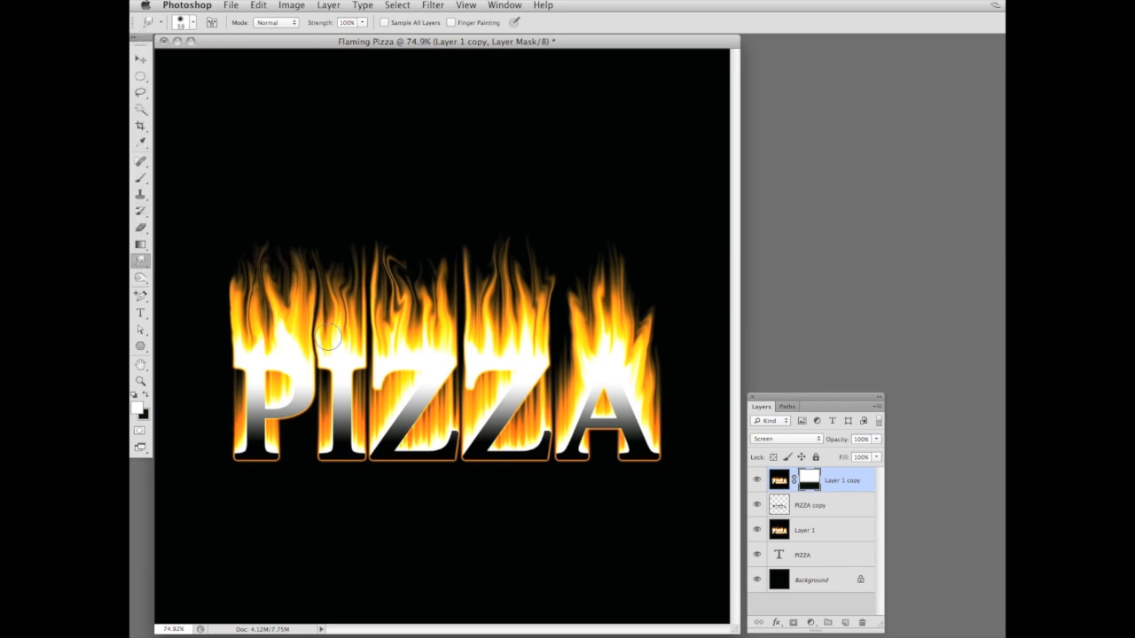
pyautogui.moveTo(262, 362)
pyautogui.mouseDown()
pyautogui.moveTo(255, 390)
pyautogui.moveTo(253, 373)
pyautogui.moveTo(289, 367)
pyautogui.mouseUp()
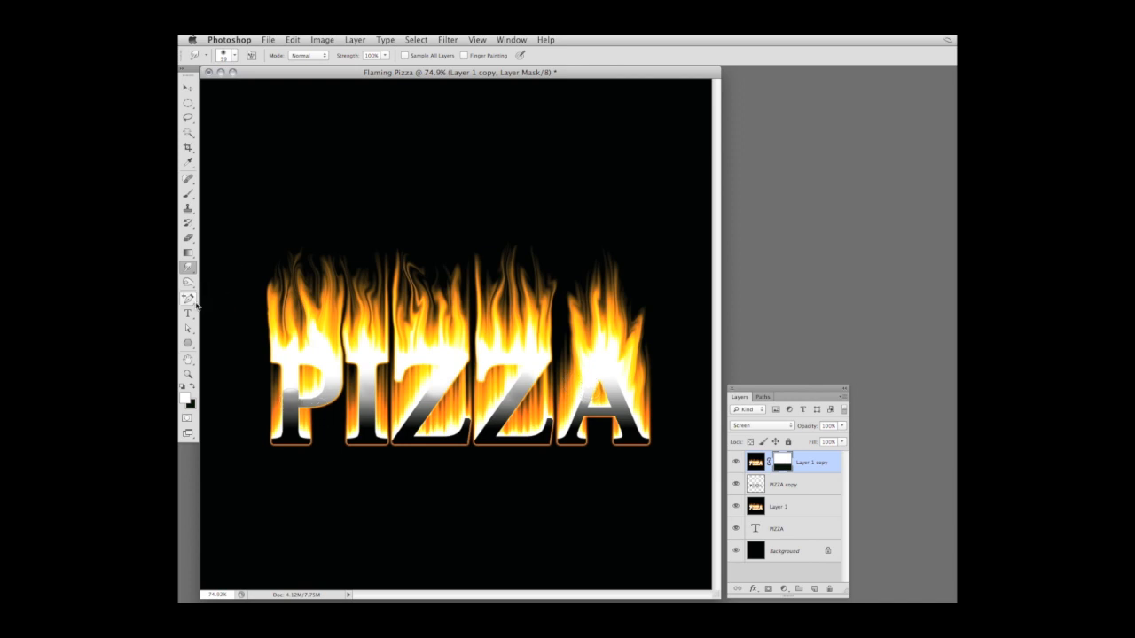
# Step: Paint black on the Layer 1 copy mask over the flames above the letters with a 150 px brush
pyautogui.click(188, 194)
pyautogui.press('x')
pyautogui.press(']')
pyautogui.press(']')
pyautogui.press(']')
pyautogui.moveTo(282, 294)
pyautogui.mouseDown()
pyautogui.moveTo(305, 276)
pyautogui.moveTo(320, 303)
pyautogui.moveTo(343, 284)
pyautogui.moveTo(356, 302)
pyautogui.moveTo(381, 279)
pyautogui.moveTo(393, 304)
pyautogui.moveTo(423, 275)
pyautogui.moveTo(440, 304)
pyautogui.moveTo(332, 326)
pyautogui.moveTo(305, 306)
pyautogui.moveTo(428, 309)
pyautogui.moveTo(452, 295)
pyautogui.moveTo(490, 306)
pyautogui.moveTo(511, 278)
pyautogui.moveTo(544, 307)
pyautogui.moveTo(590, 291)
pyautogui.moveTo(626, 324)
pyautogui.moveTo(590, 282)
pyautogui.moveTo(549, 280)
pyautogui.moveTo(545, 292)
pyautogui.moveTo(509, 275)
pyautogui.moveTo(455, 292)
pyautogui.moveTo(381, 265)
pyautogui.moveTo(298, 280)
pyautogui.moveTo(265, 307)
pyautogui.moveTo(269, 290)
pyautogui.moveTo(304, 334)
pyautogui.moveTo(363, 376)
pyautogui.mouseUp()
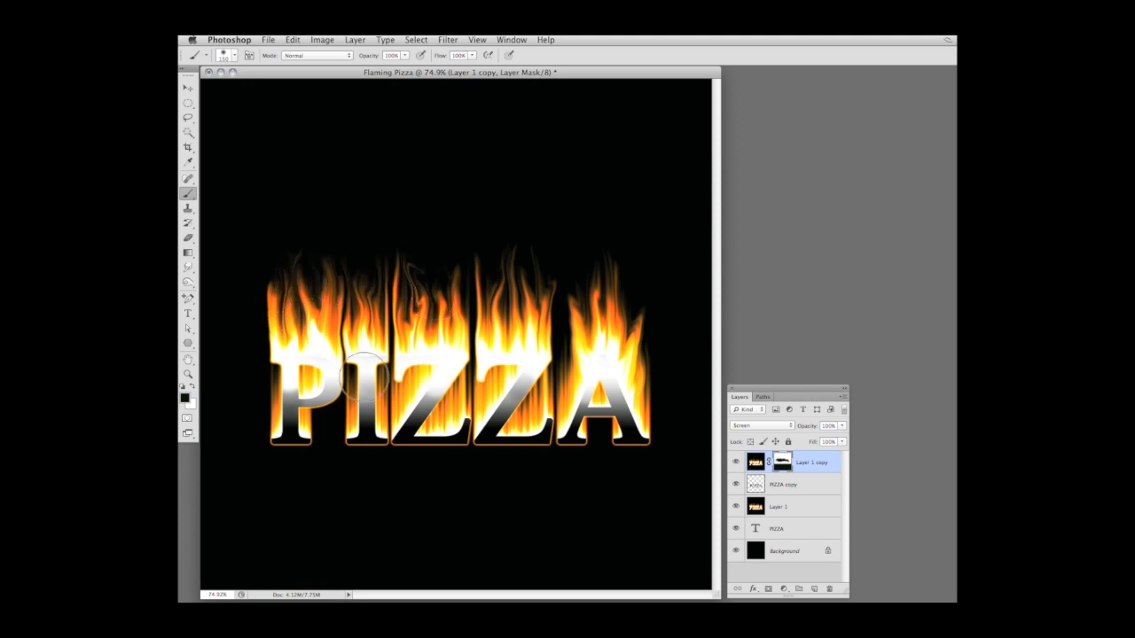
pyautogui.press('x')
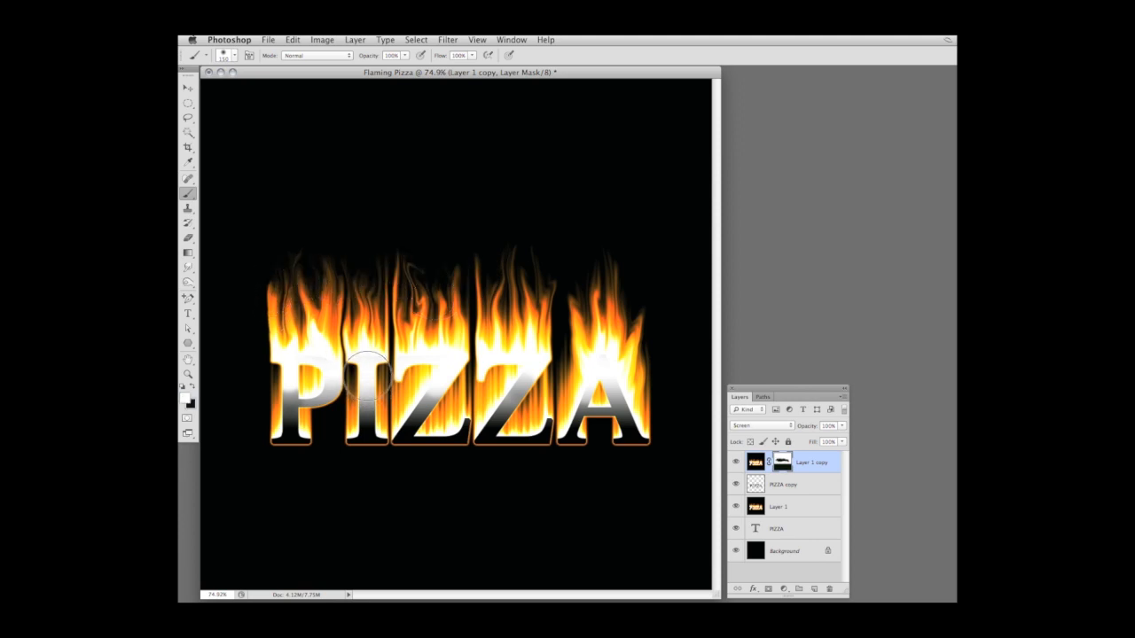
pyautogui.press('super+z')
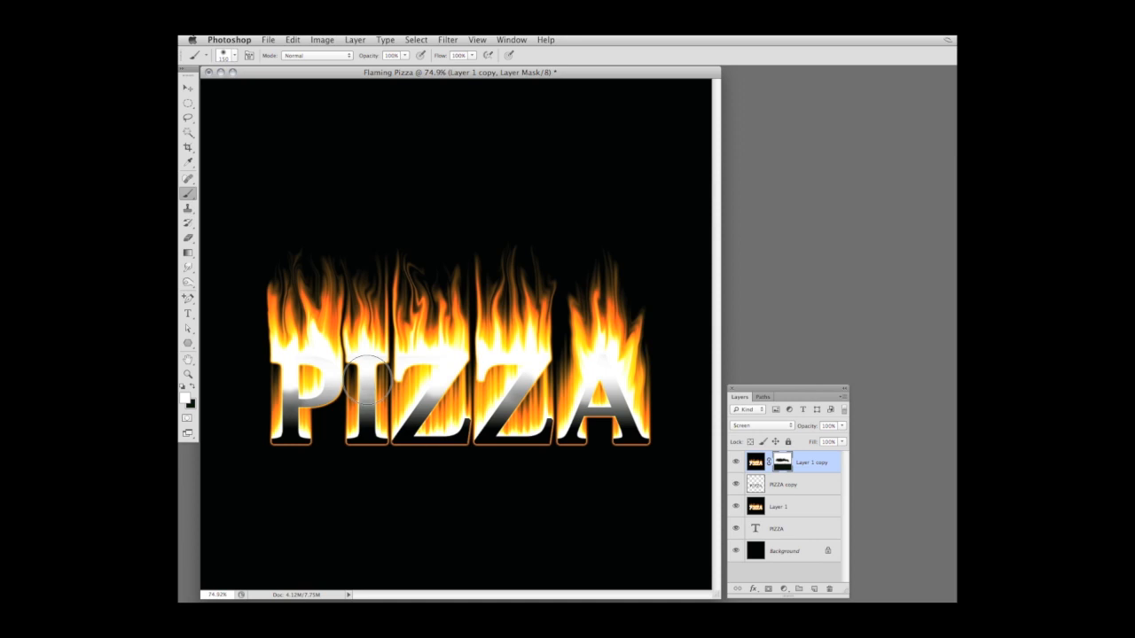
pyautogui.press('[')
pyautogui.press('[')
pyautogui.press('[')
pyautogui.click(187, 88)
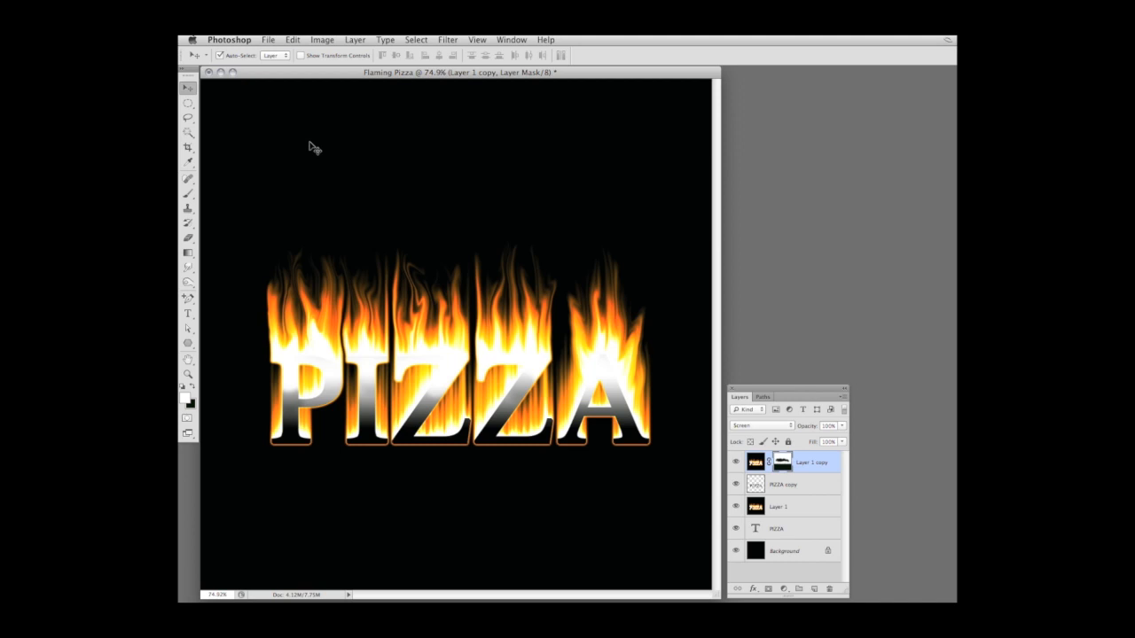
# Step: Stamp all visible layers into a new top layer, set its blend mode to Screen and its opacity to 48%
pyautogui.press('super+alt+shift+e')
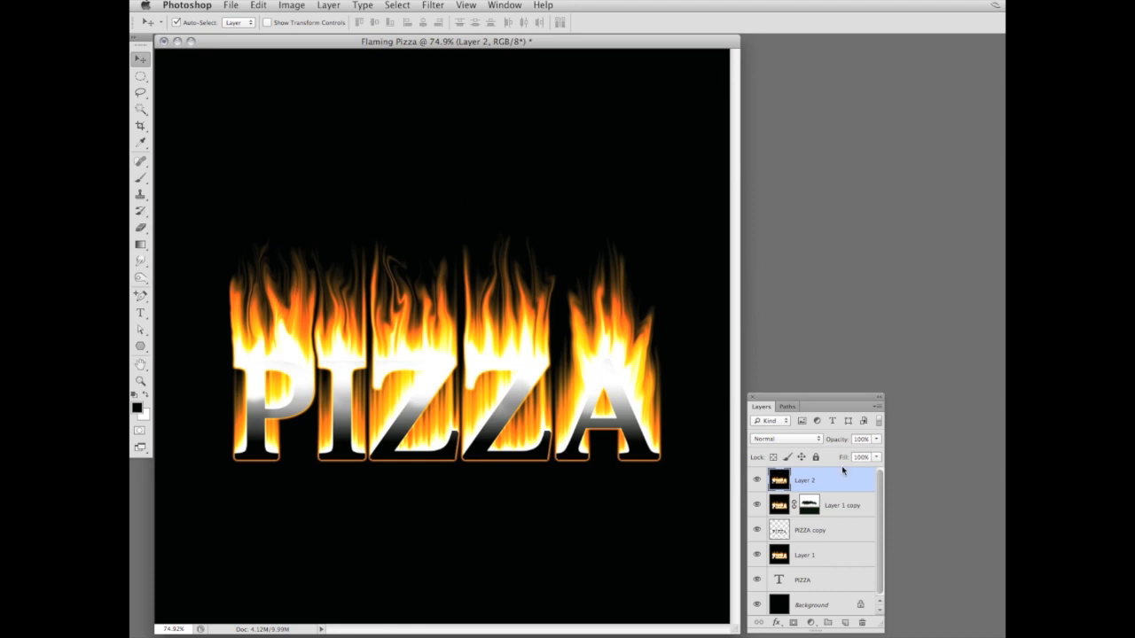
pyautogui.click(818, 439)
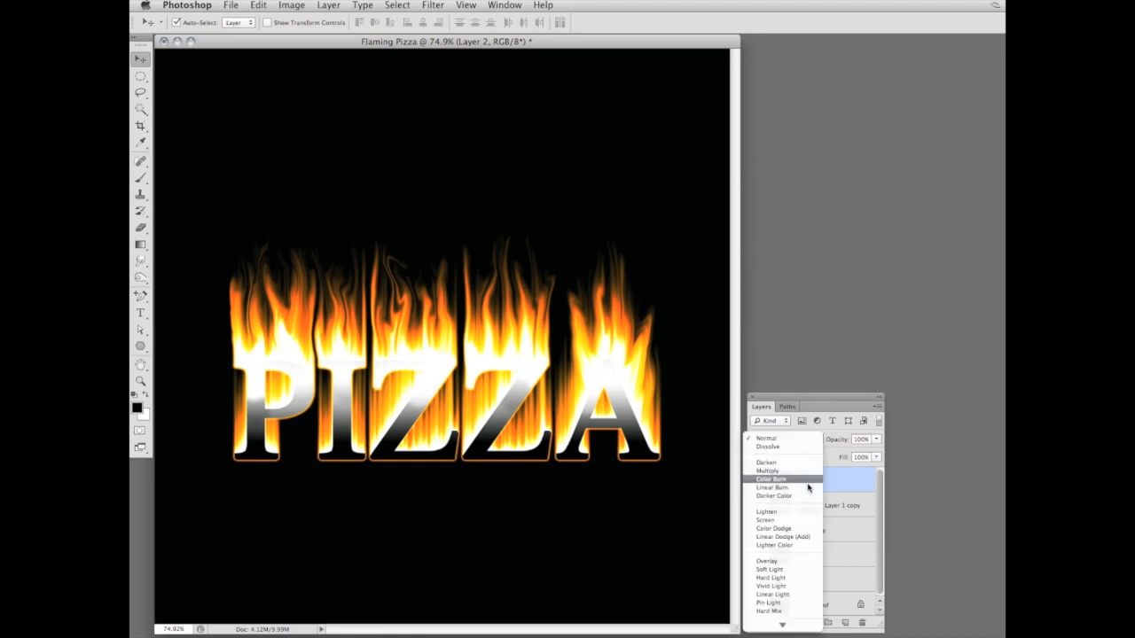
pyautogui.click(802, 521)
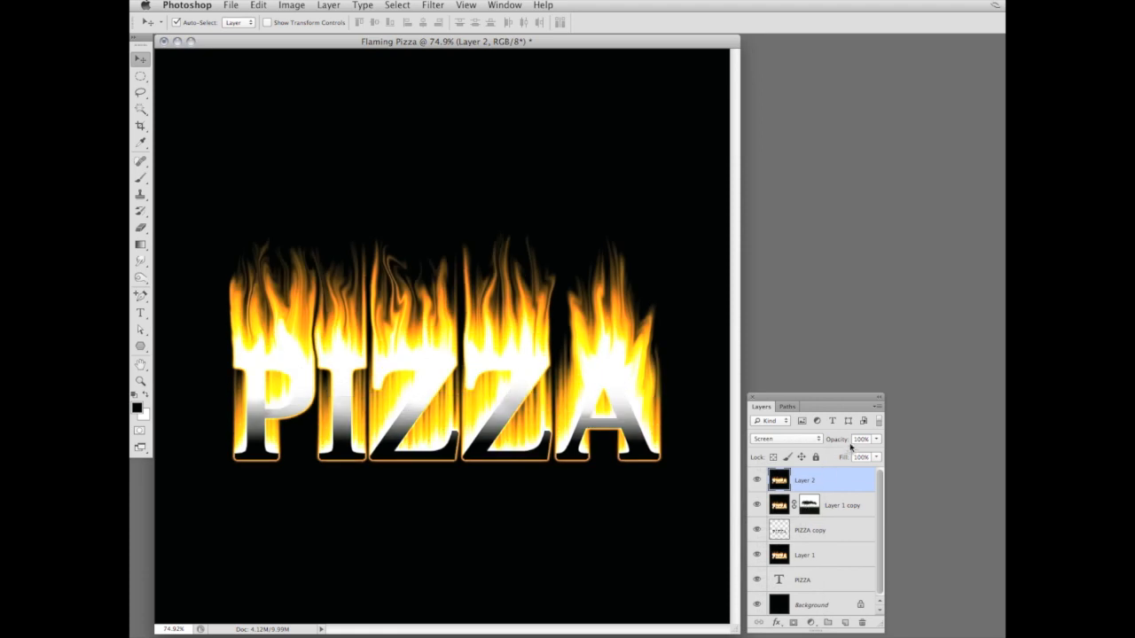
pyautogui.moveTo(838, 443); pyautogui.dragTo(806, 440)
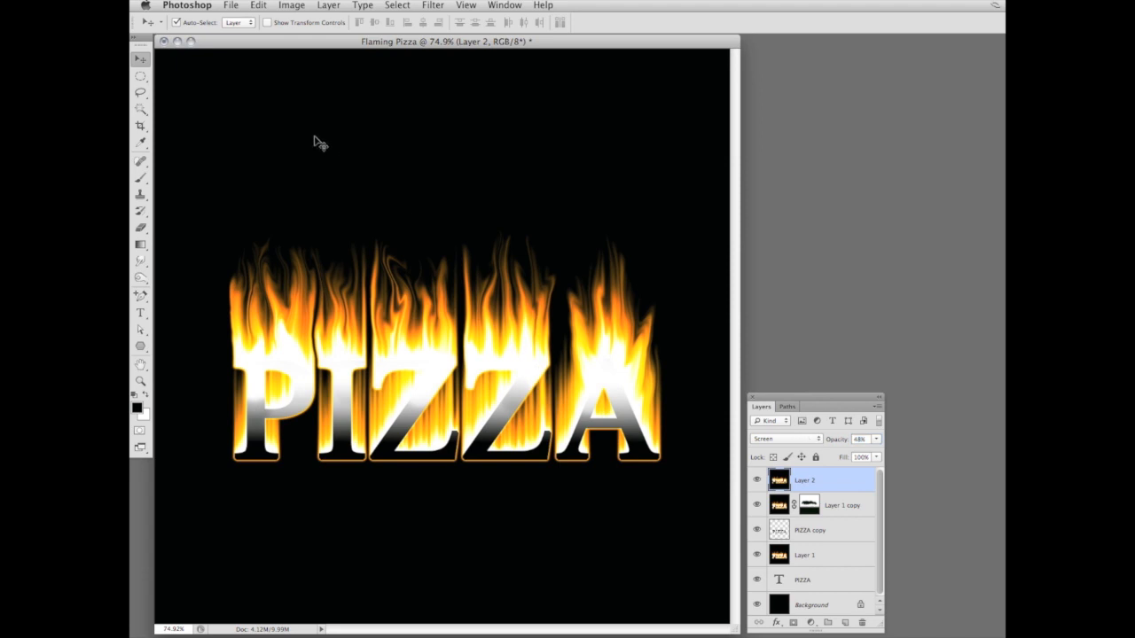
# Step: Free-transform Layer 2 into an upside-down reflection below the letters, with a height of -55.75%
pyautogui.click(258, 6)
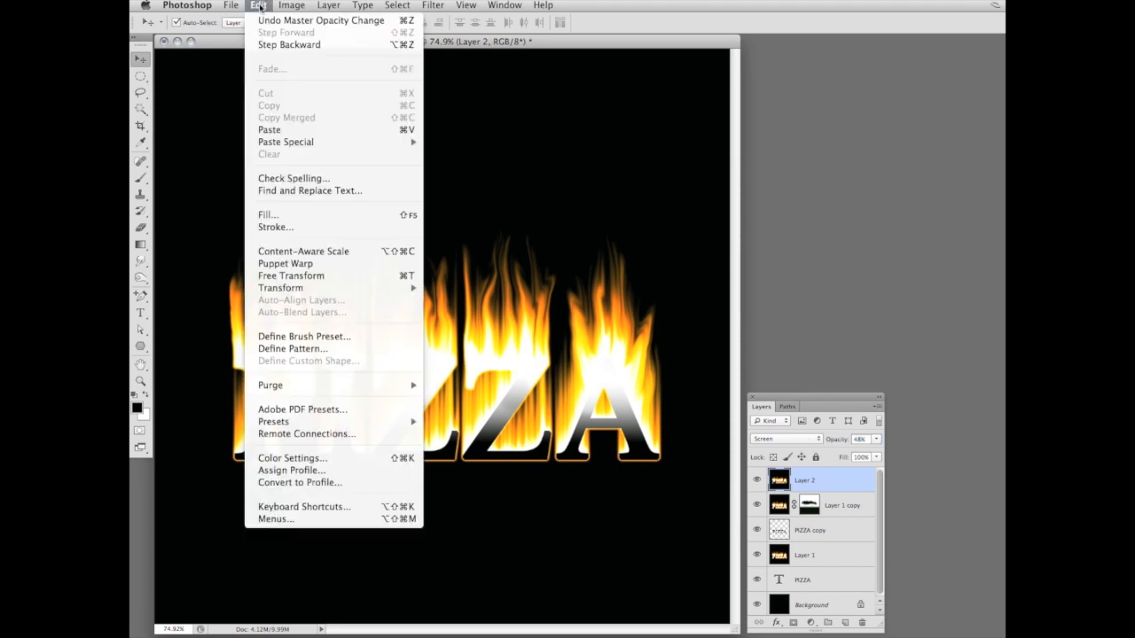
pyautogui.click(306, 276)
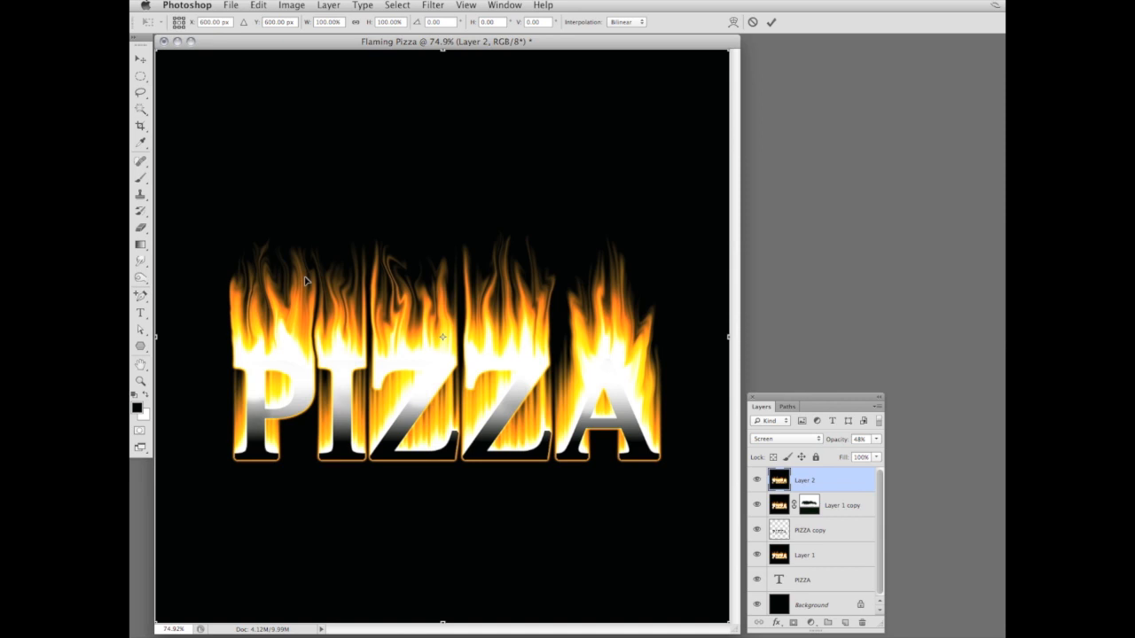
pyautogui.moveTo(443, 51); pyautogui.dragTo(481, 503)
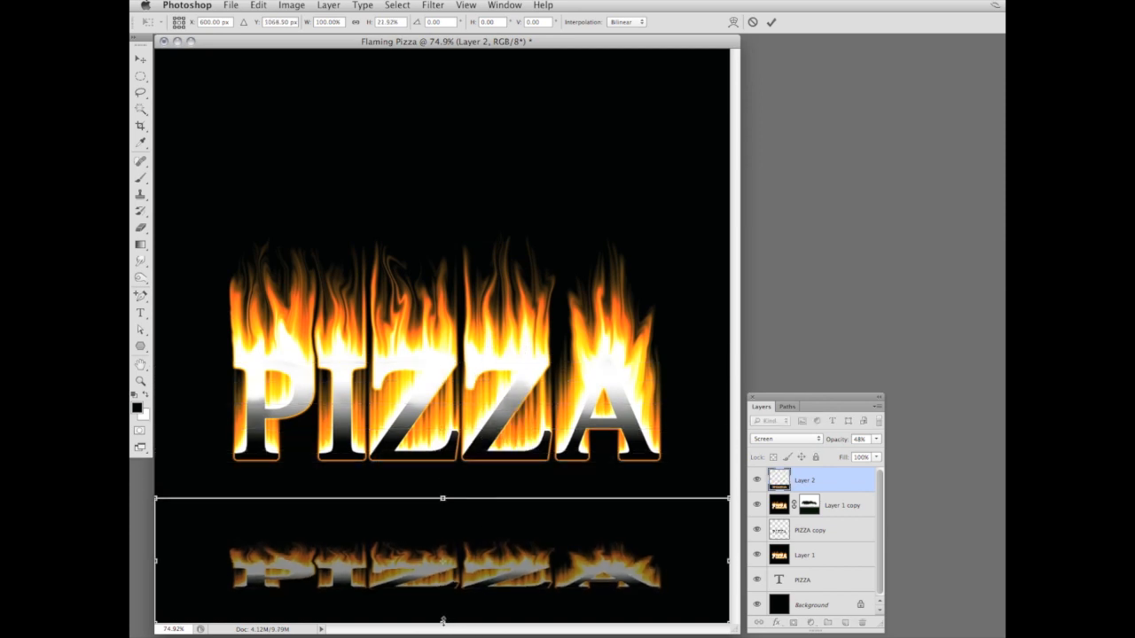
pyautogui.moveTo(443, 608); pyautogui.dragTo(442, 441)
pyautogui.moveTo(443, 499); pyautogui.dragTo(452, 635)
pyautogui.moveTo(443, 424); pyautogui.dragTo(443, 390)
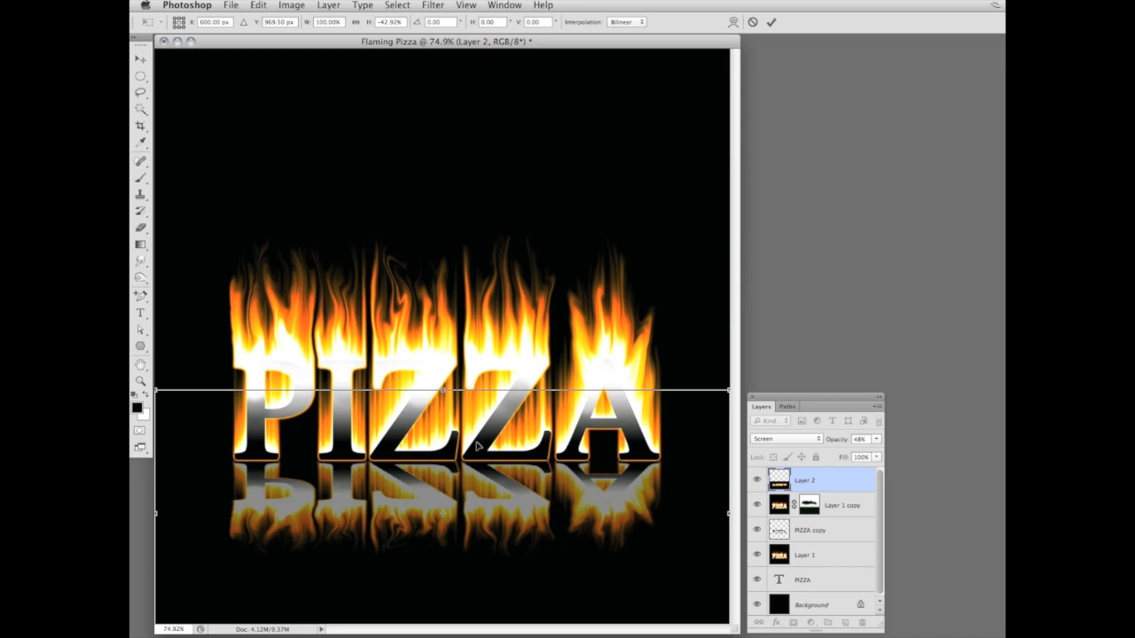
pyautogui.press('super+minus')
pyautogui.press('super+minus')
pyautogui.moveTo(544, 442); pyautogui.dragTo(695, 567)
pyautogui.moveTo(419, 504); pyautogui.dragTo(419, 552)
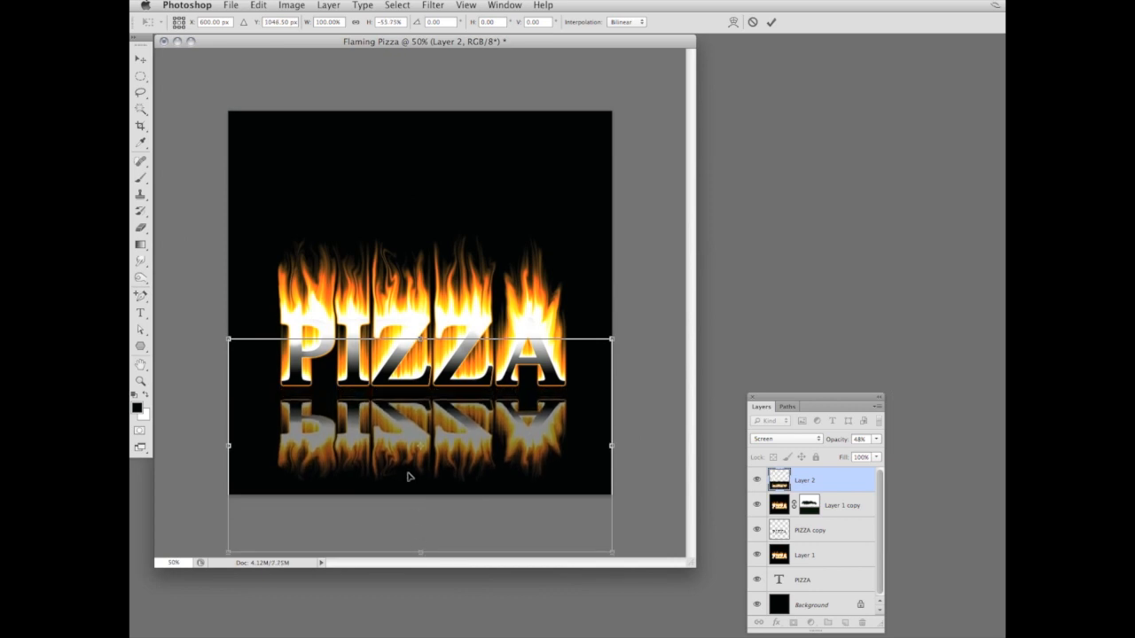
# Step: Nudge the flipped reflection up to meet the base of the letters and apply the transformation
pyautogui.hotkey('shift', 'Up')
pyautogui.hotkey('shift', 'Up')
pyautogui.hotkey('shift', 'Up')
pyautogui.hotkey('shift', 'Up')
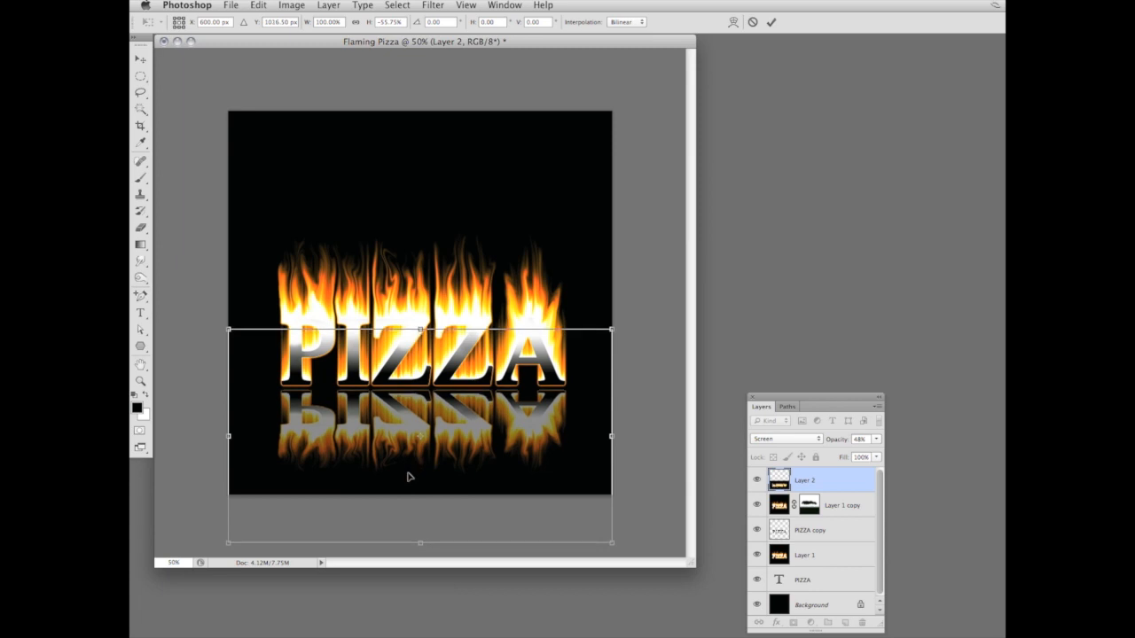
pyautogui.press('Up')
pyautogui.press('Up')
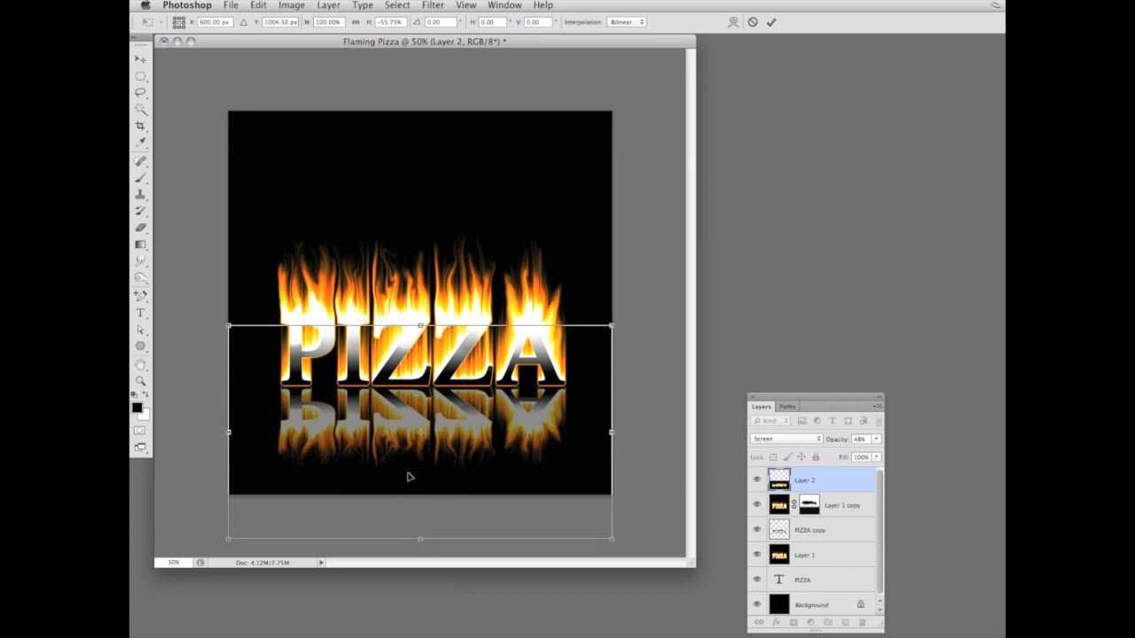
pyautogui.press('Return')
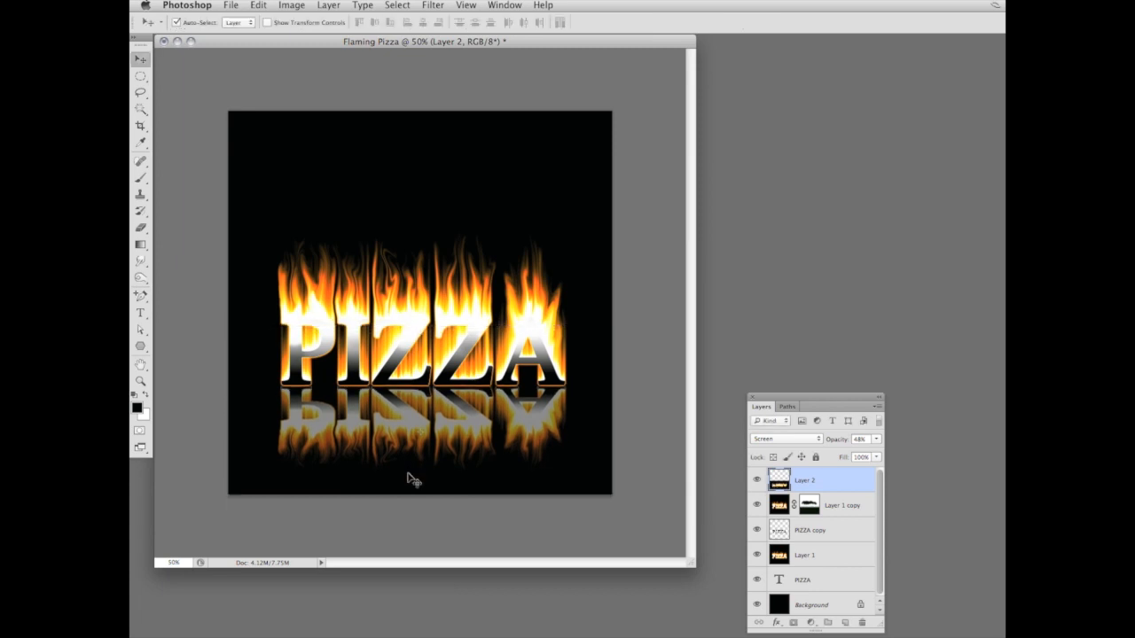
# Step: Set the opacity of the reflection layer, Layer 2, to 41%
pyautogui.press('super+0')
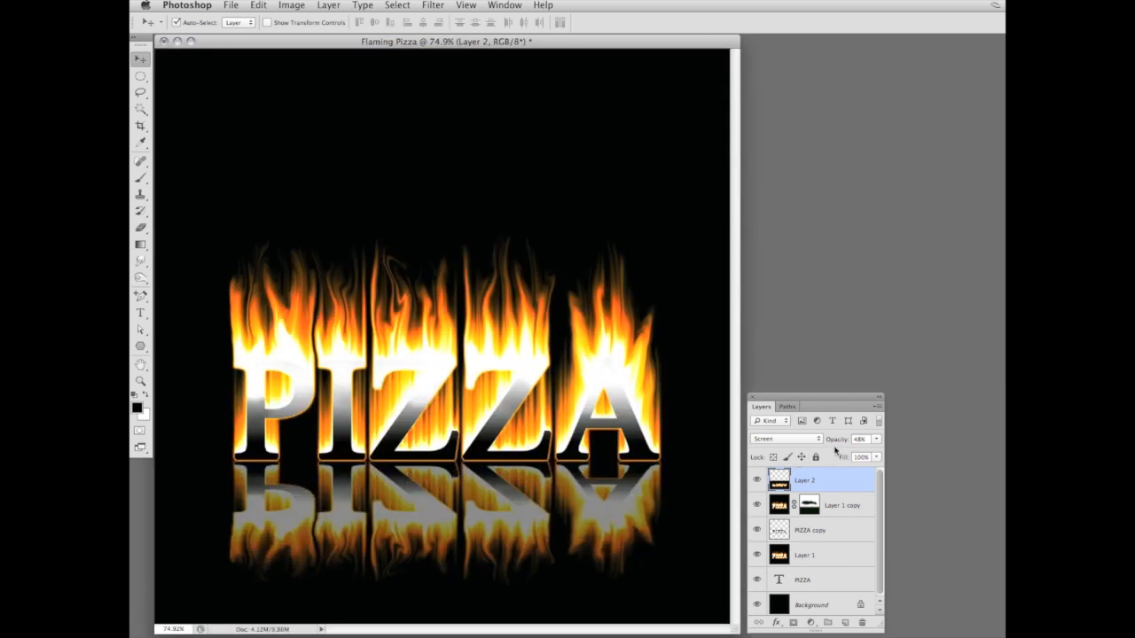
pyautogui.moveTo(841, 443); pyautogui.dragTo(829, 443)
pyautogui.write('75')
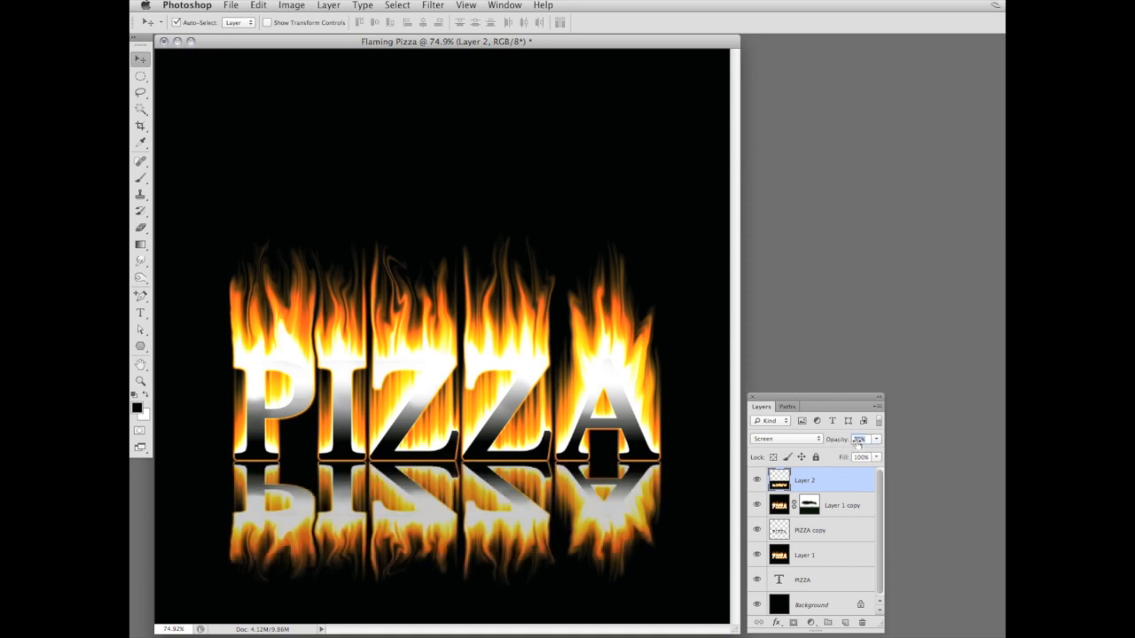
pyautogui.moveTo(844, 443); pyautogui.dragTo(823, 442)
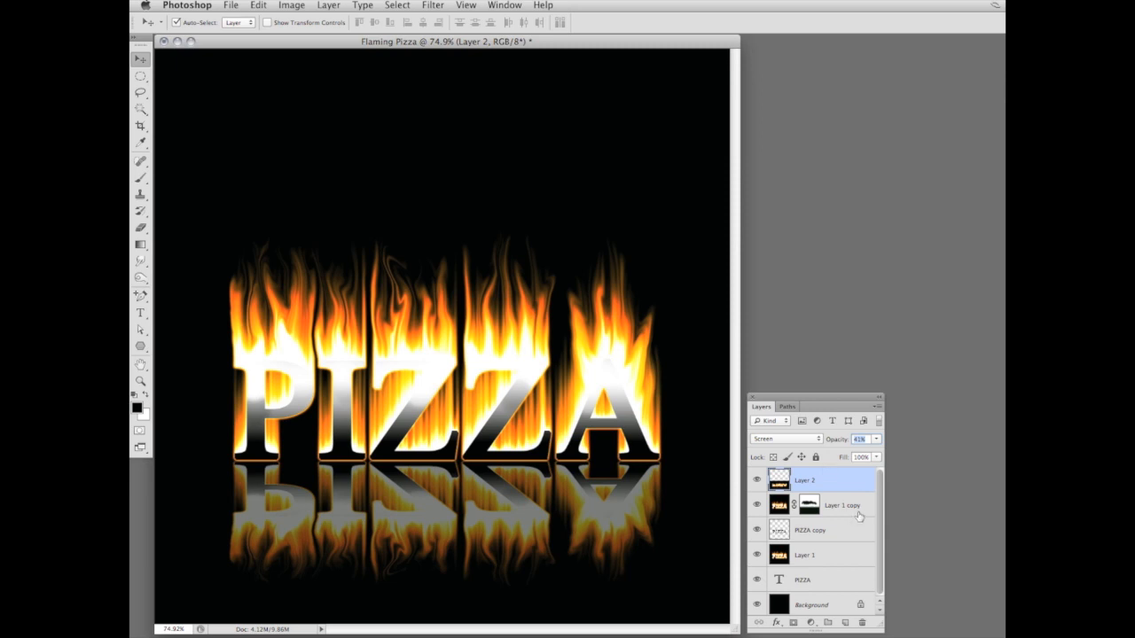
pyautogui.press('Return')
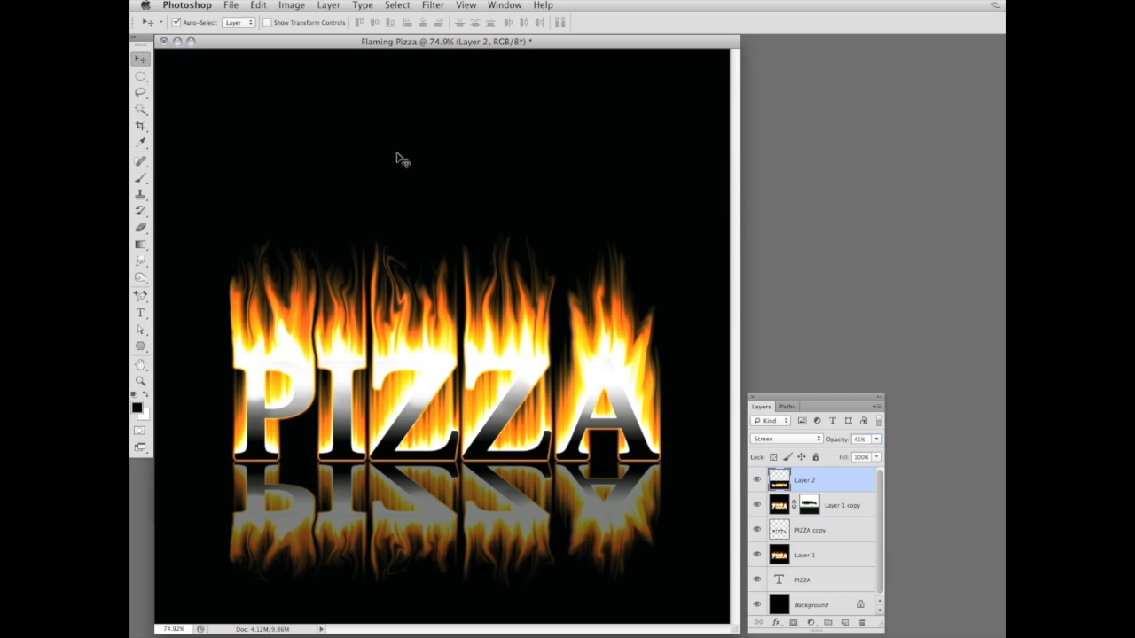